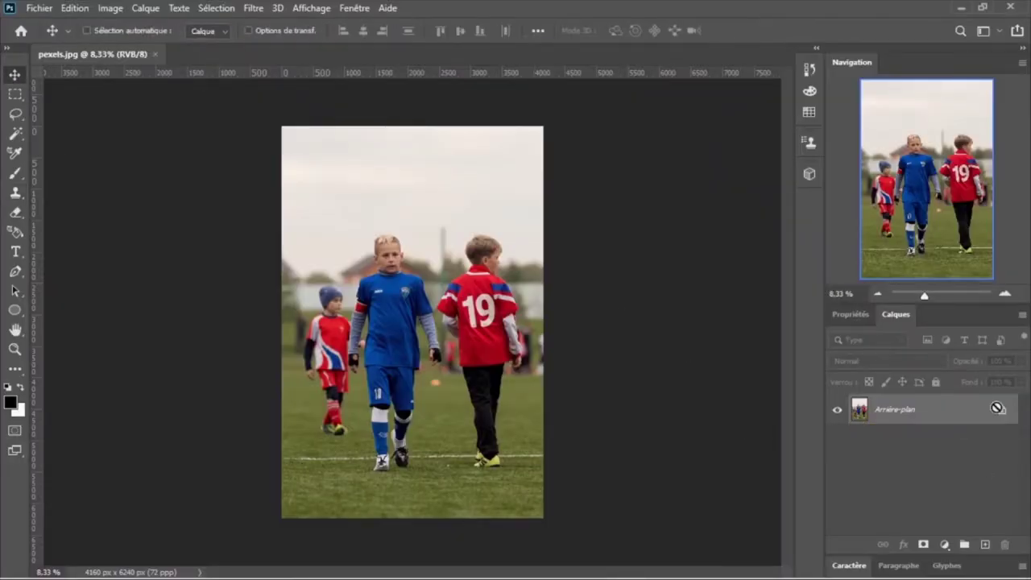
Zoom in on the opened pexels.jpg photo of the three young footballers
key(ctrl+plus)
Duplicate Arrière-plan and select the three players with Sélection > Sujet
drag(942, 424, 984, 544)
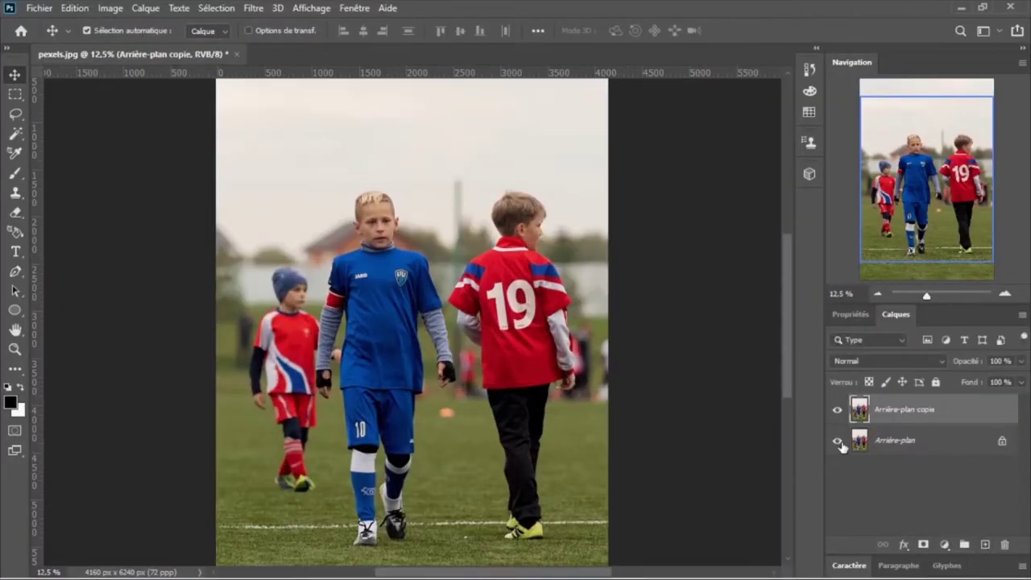
key(ctrl+plus)
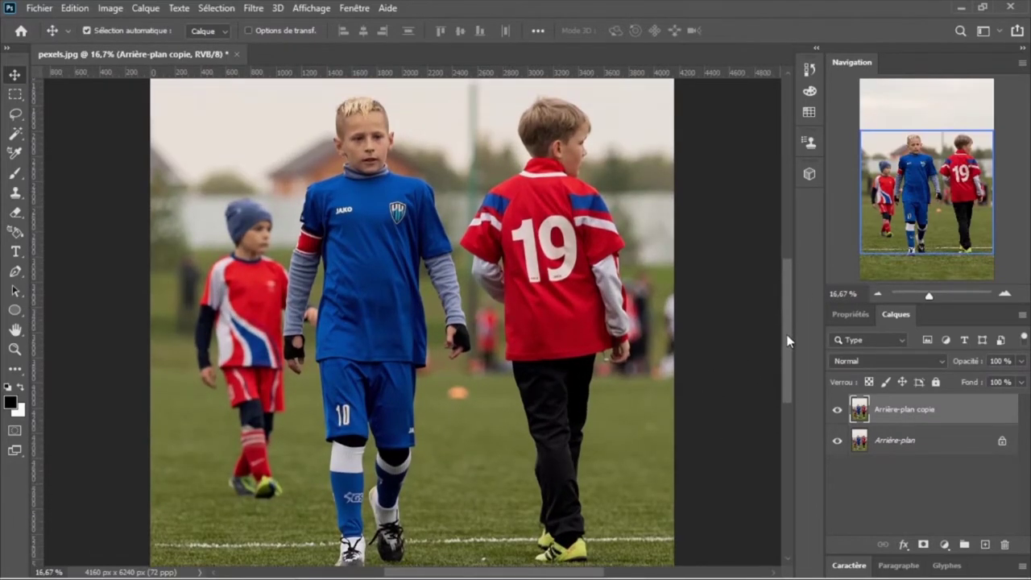
click(81, 7)
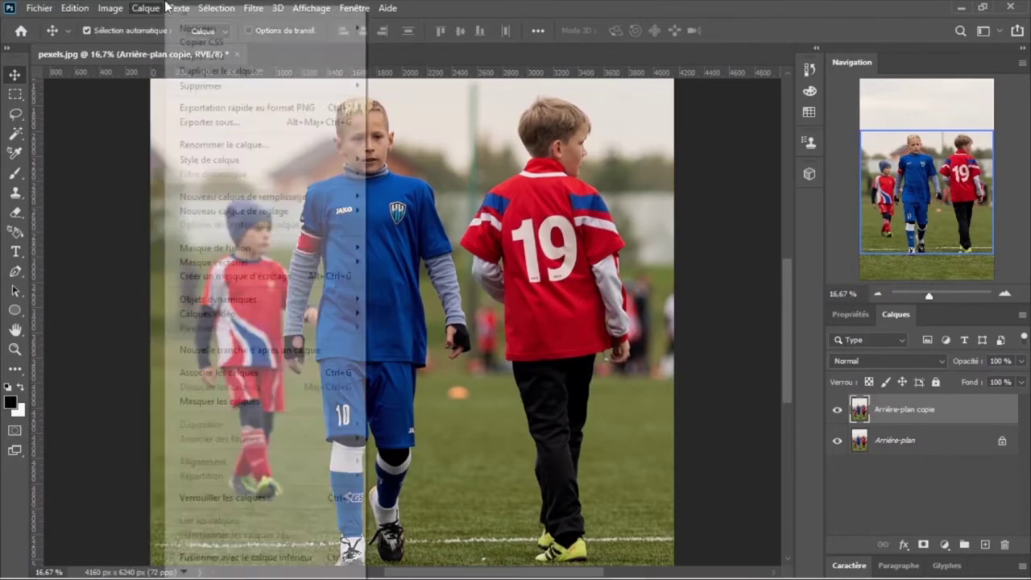
click(253, 183)
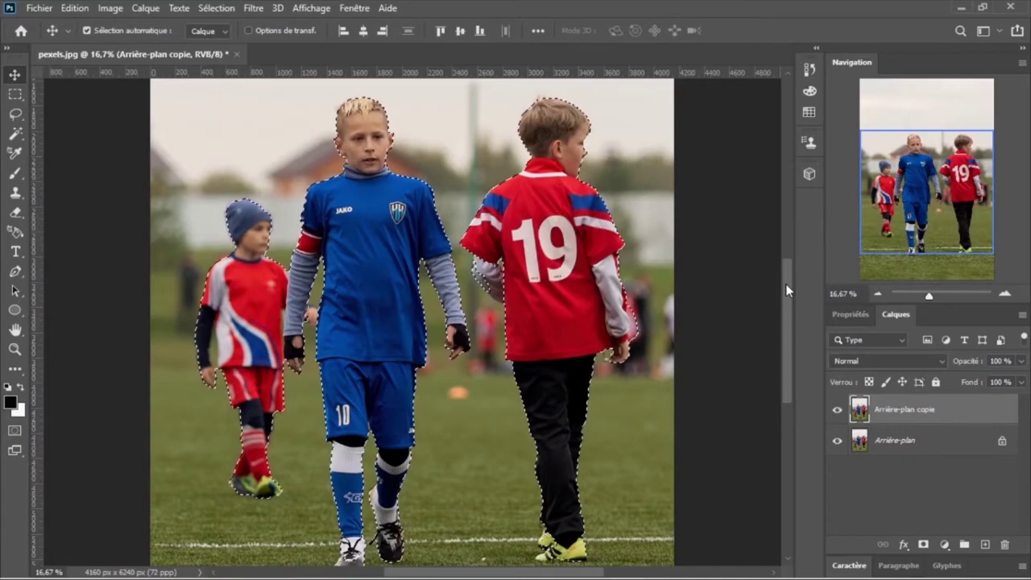
drag(785, 283, 791, 309)
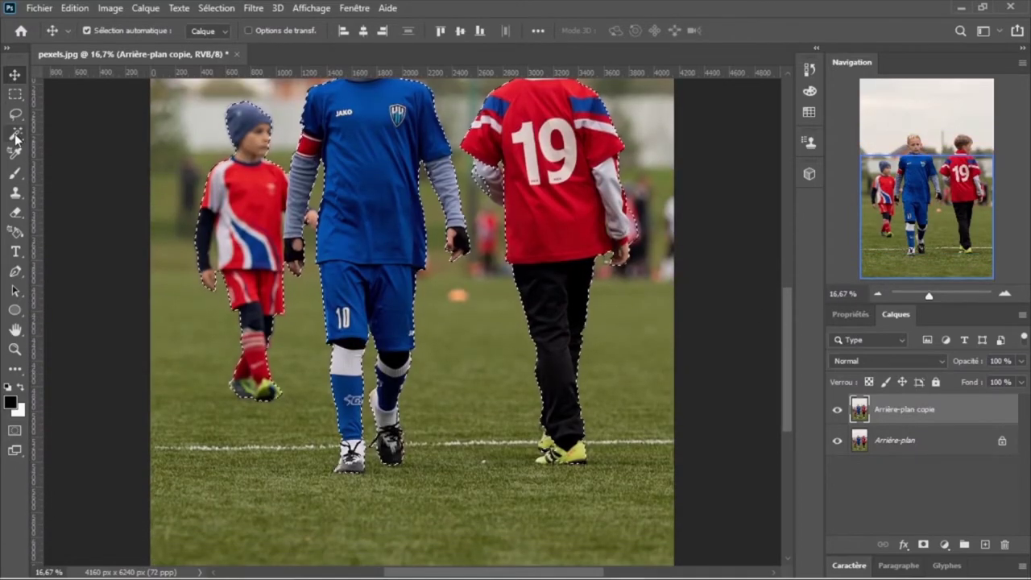
right_click(15, 134)
click(69, 145)
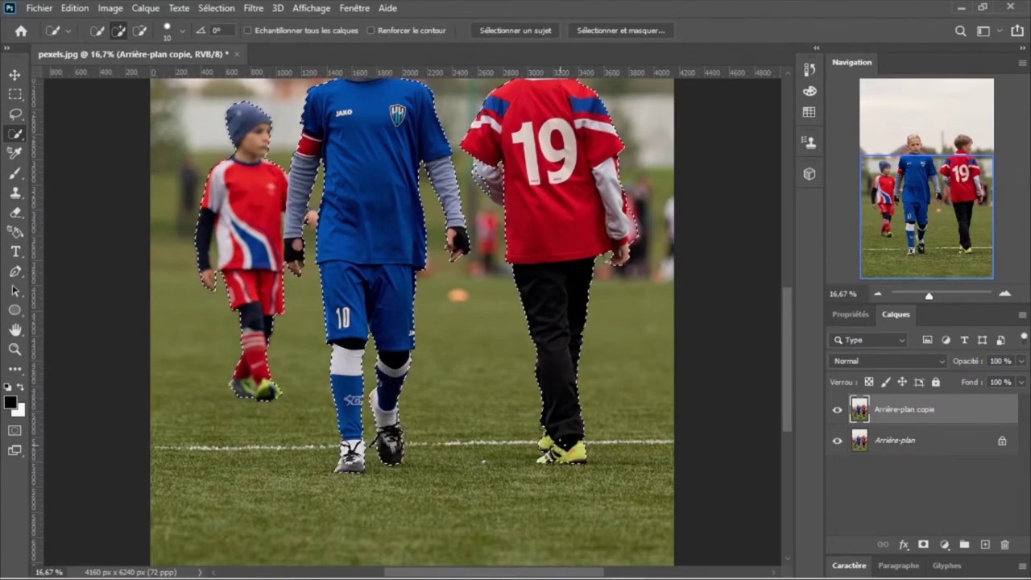
Zoom in and add the 19 jersey's white sleeve to the players' selection
key(ctrl+plus)
key(ctrl+plus)
scroll(413, 322, down, 5)
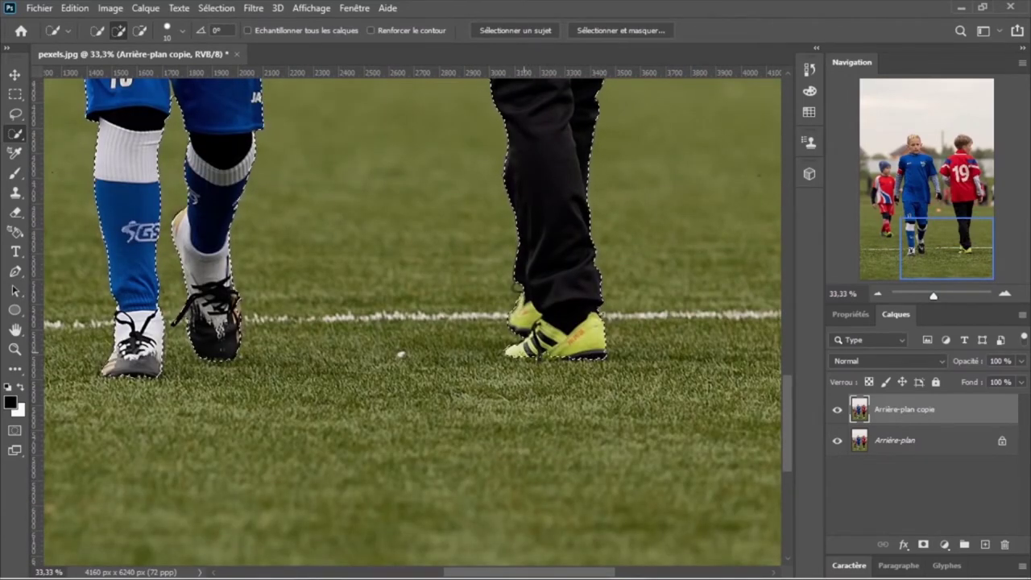
click(965, 207)
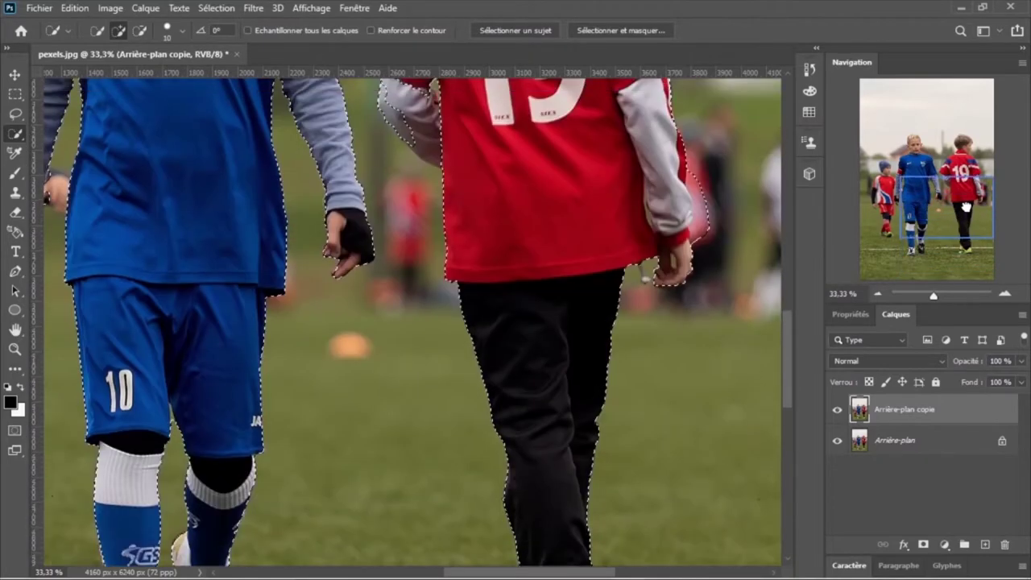
drag(966, 207, 970, 188)
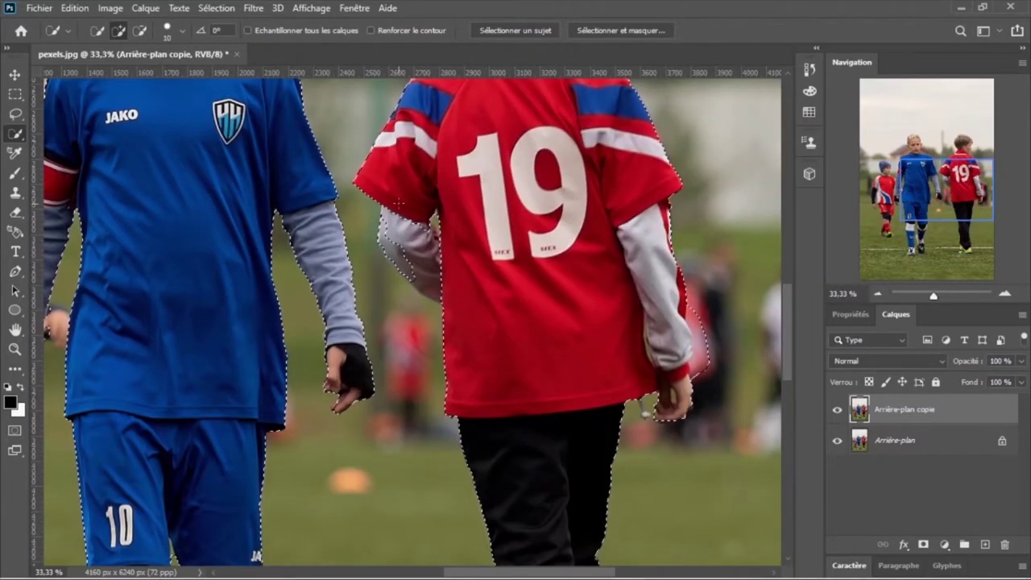
drag(398, 202, 438, 235)
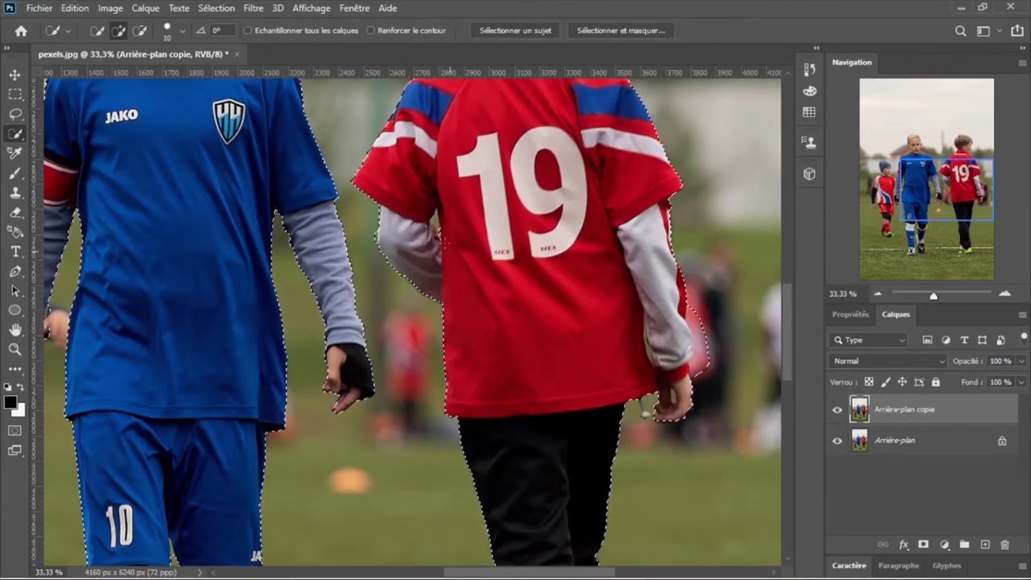
mouse_move(966, 190)
mouse_down()
mouse_move(965, 172)
mouse_move(916, 179)
mouse_move(915, 207)
mouse_up()
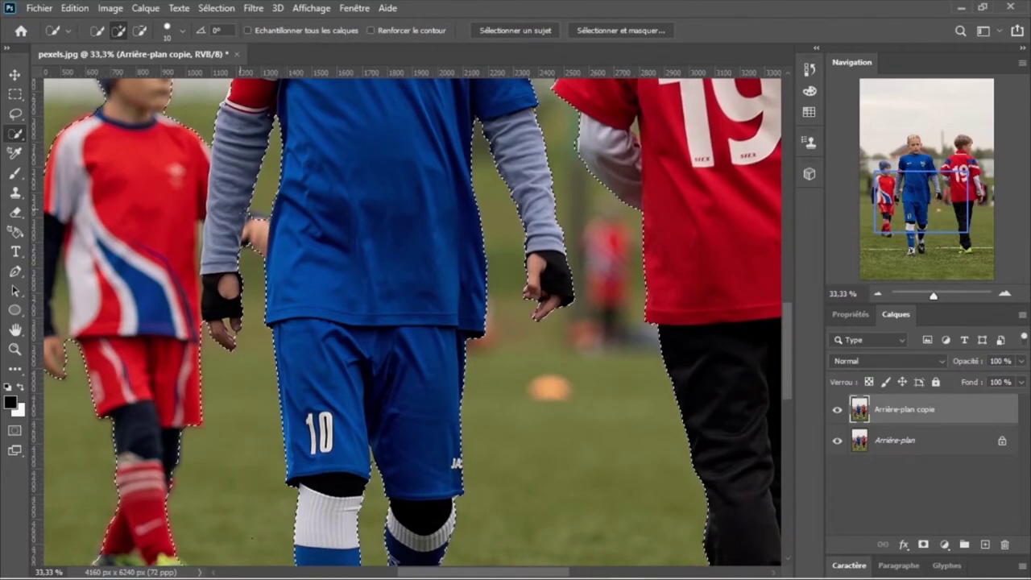
mouse_move(894, 203)
mouse_down()
mouse_move(881, 238)
mouse_move(868, 193)
mouse_up()
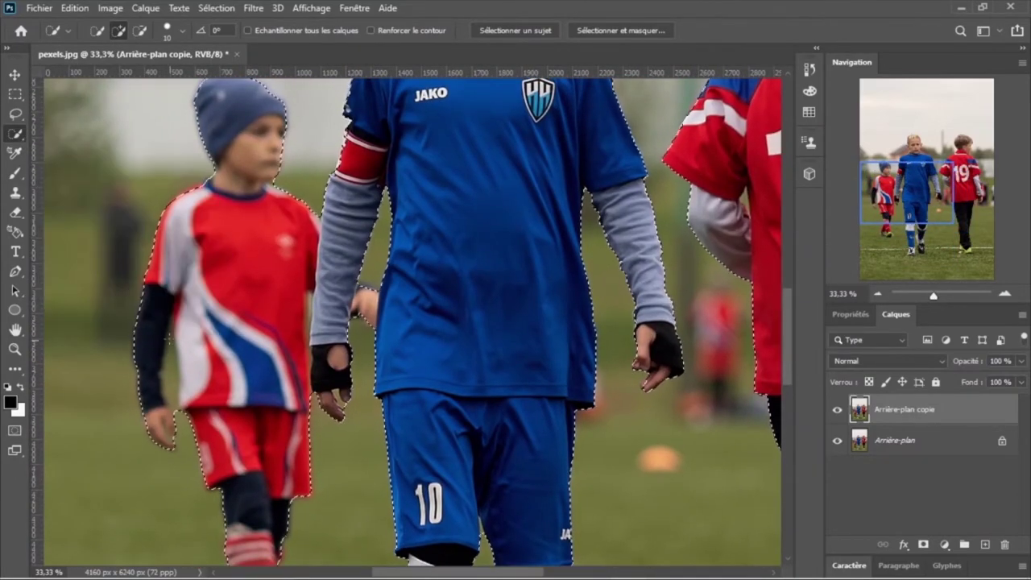
Remove the green grass with the Magic Wand, then trim edges with a subtracting brush
right_click(15, 139)
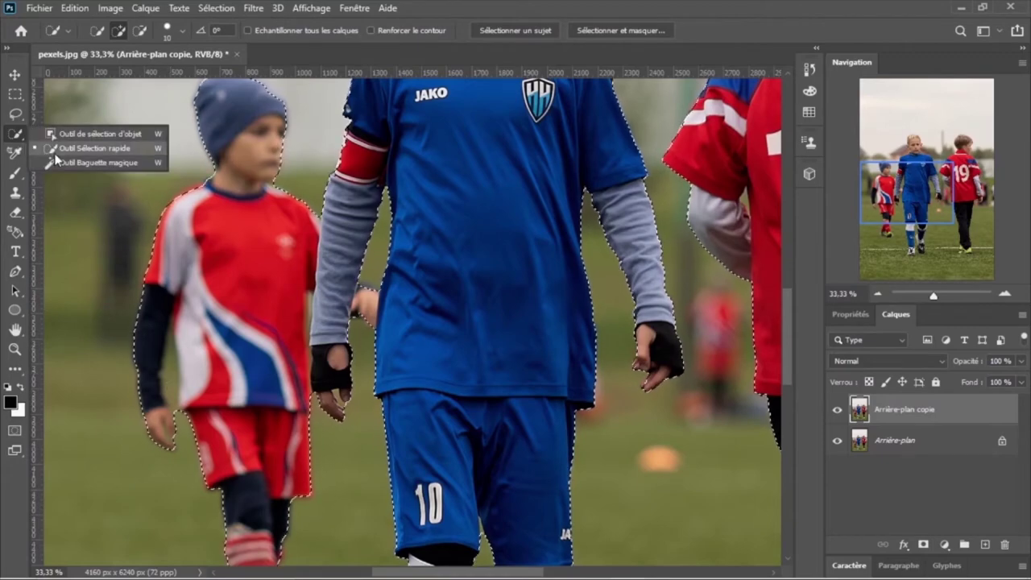
click(121, 160)
click(170, 383)
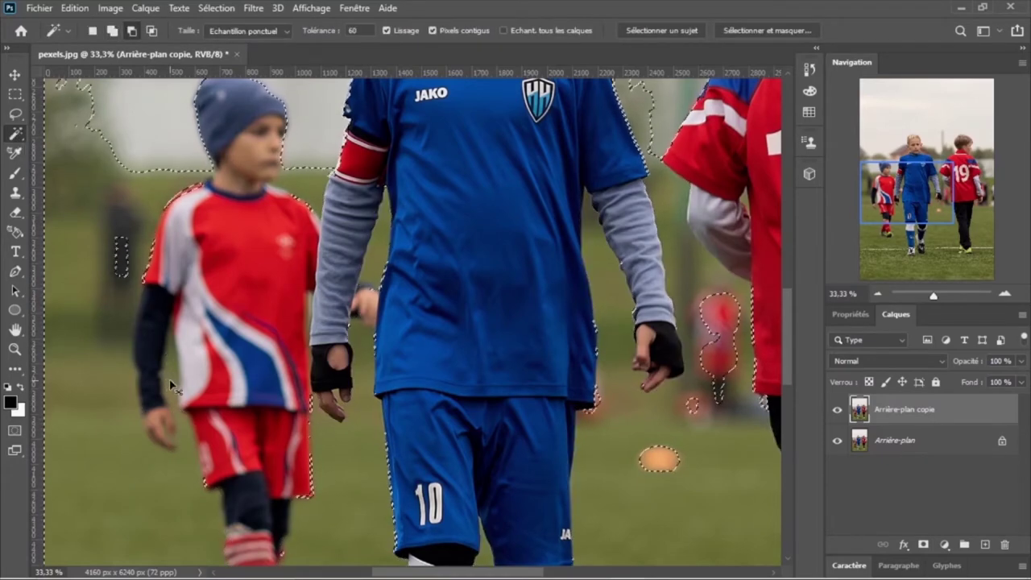
alt+click(169, 374)
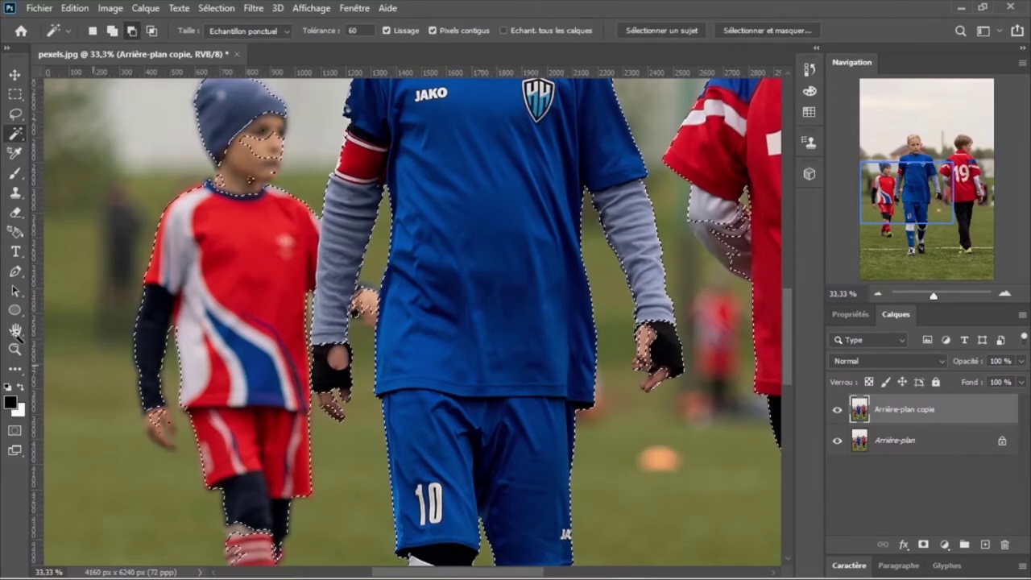
key(shift+w)
click(138, 32)
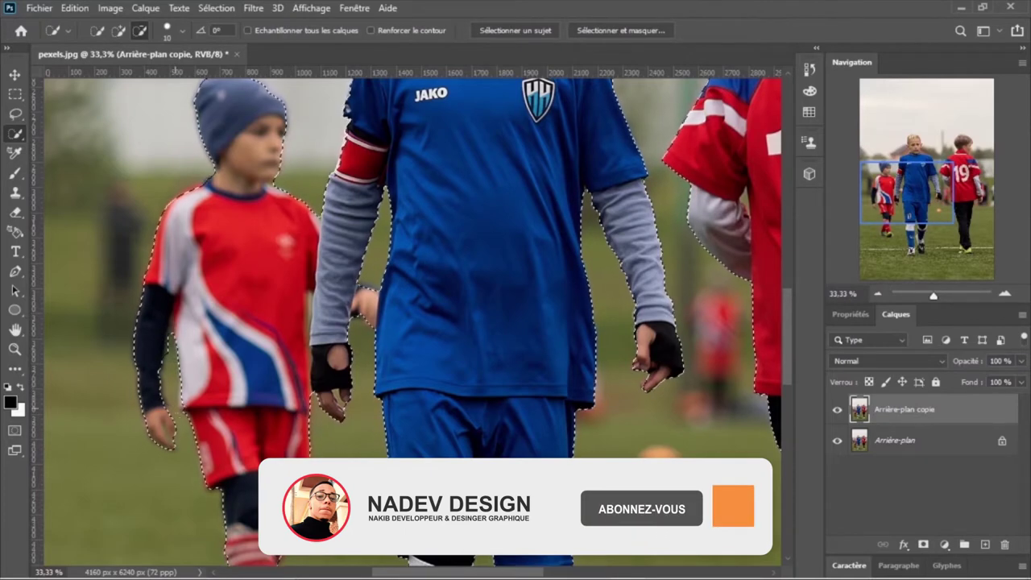
mouse_move(876, 252)
mouse_down()
mouse_move(914, 244)
mouse_move(971, 191)
mouse_move(970, 223)
mouse_up()
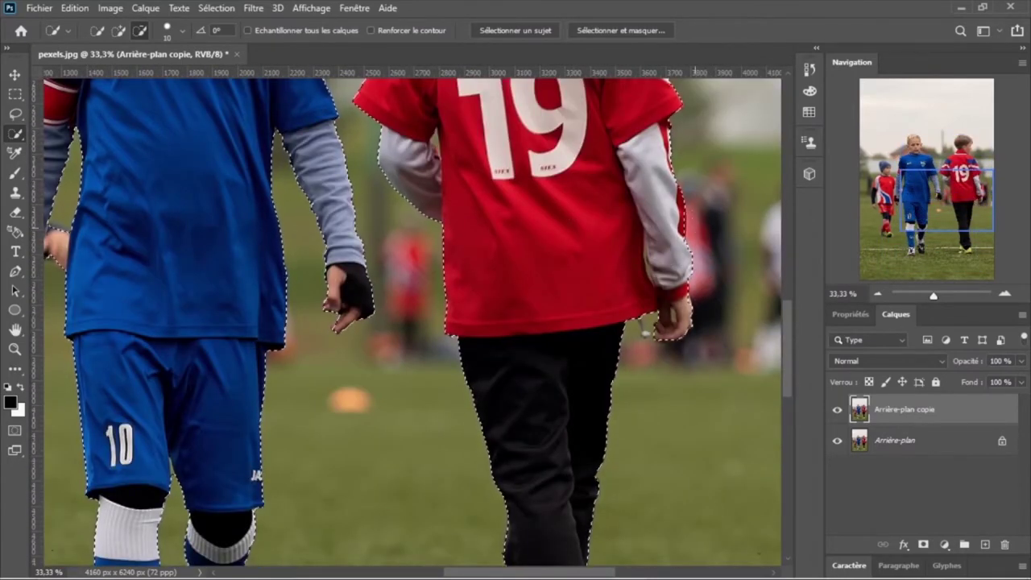
drag(894, 262, 956, 172)
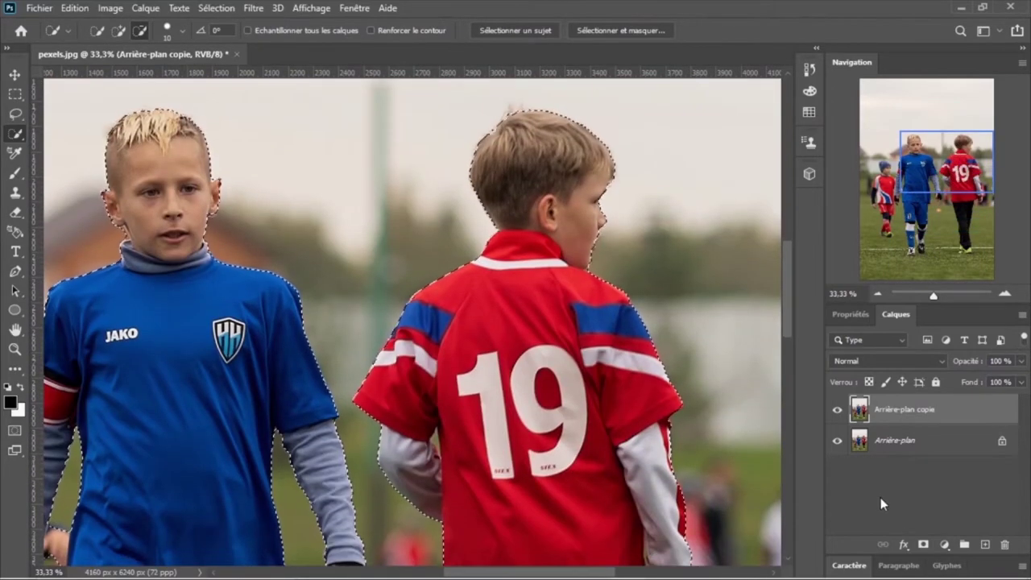
Mask the first copy to the players, check the cutout, and make a second background copy
click(922, 545)
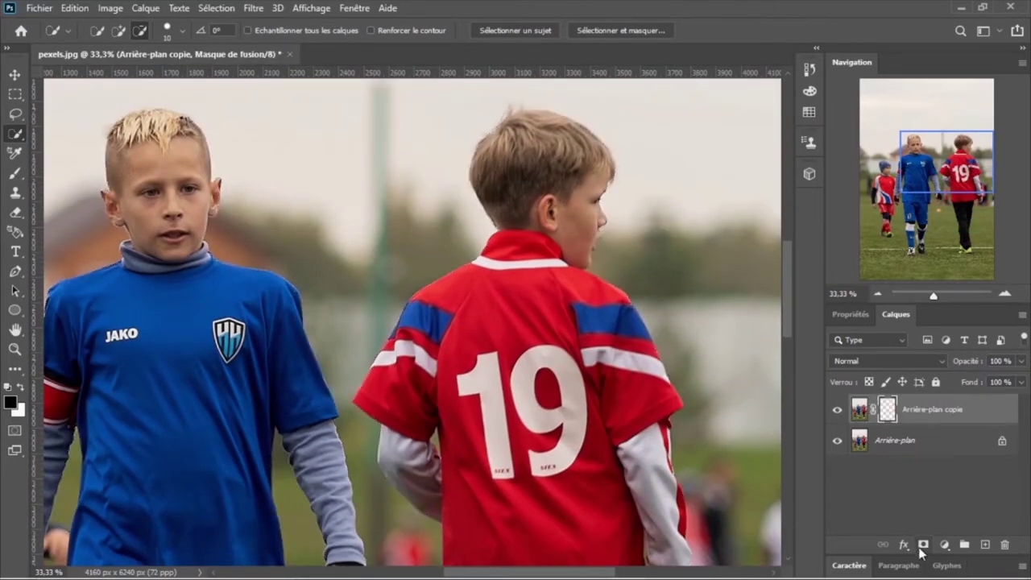
click(837, 441)
key(ctrl+minus)
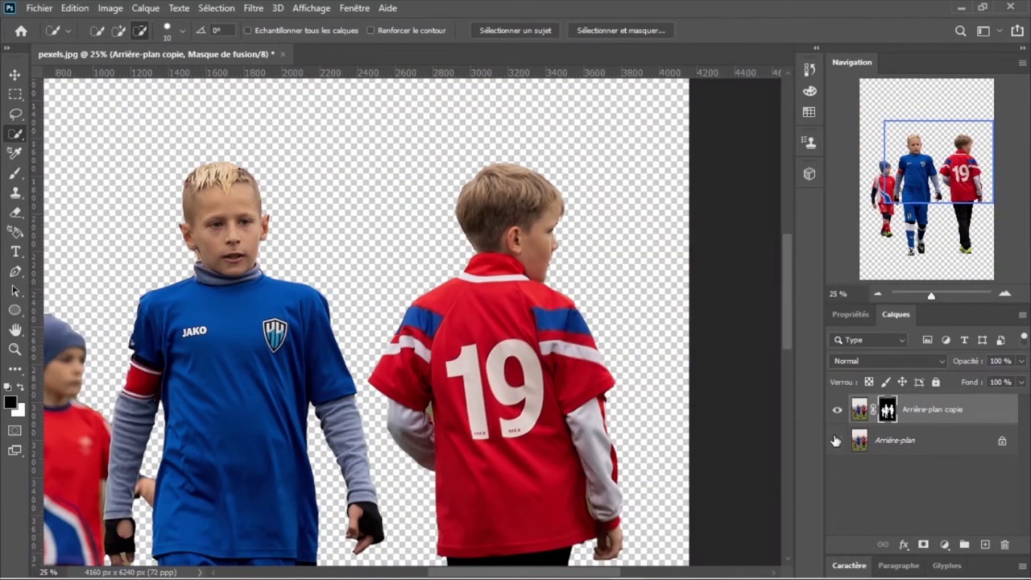
key(ctrl+minus)
drag(912, 197, 885, 231)
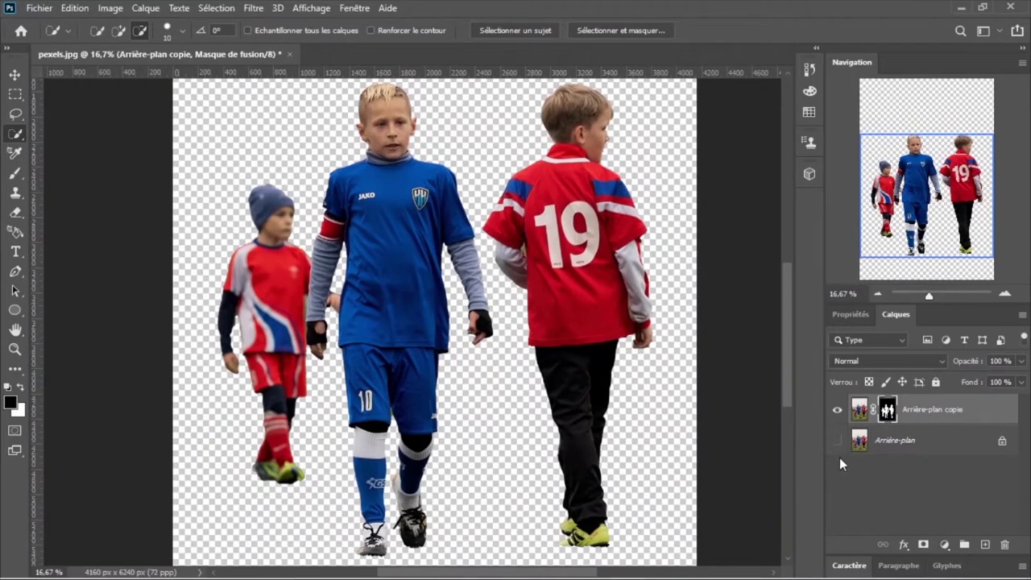
click(837, 441)
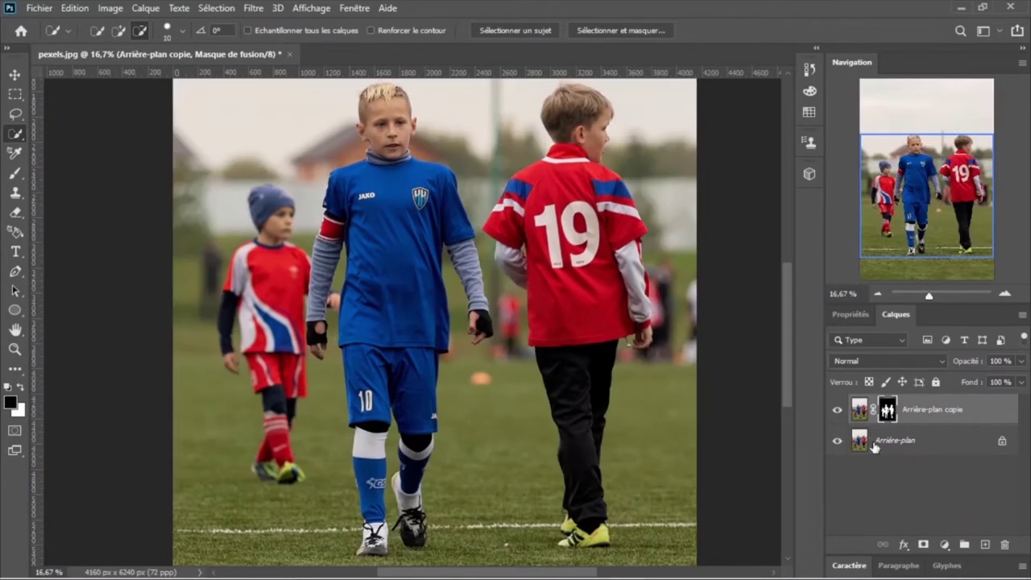
drag(874, 447, 984, 546)
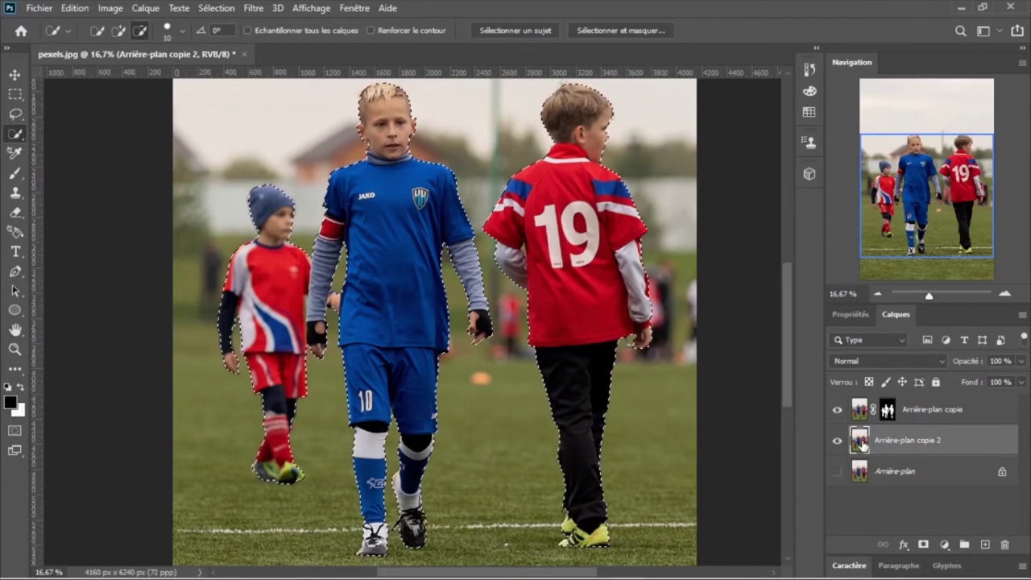
Lasso a loose outline around the number-19 boy on Arrière-plan copie 2
ctrl+click(887, 411)
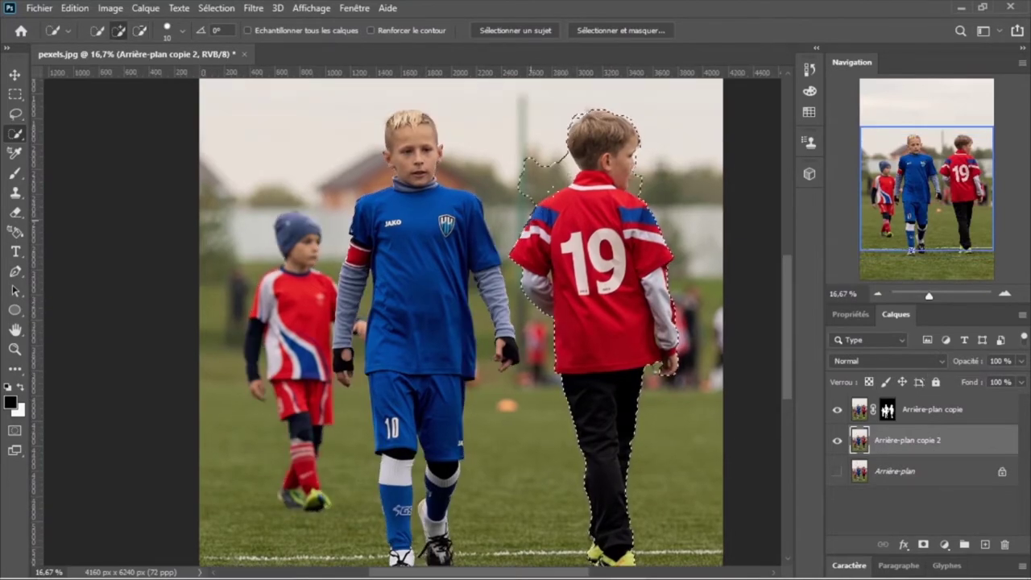
click(15, 114)
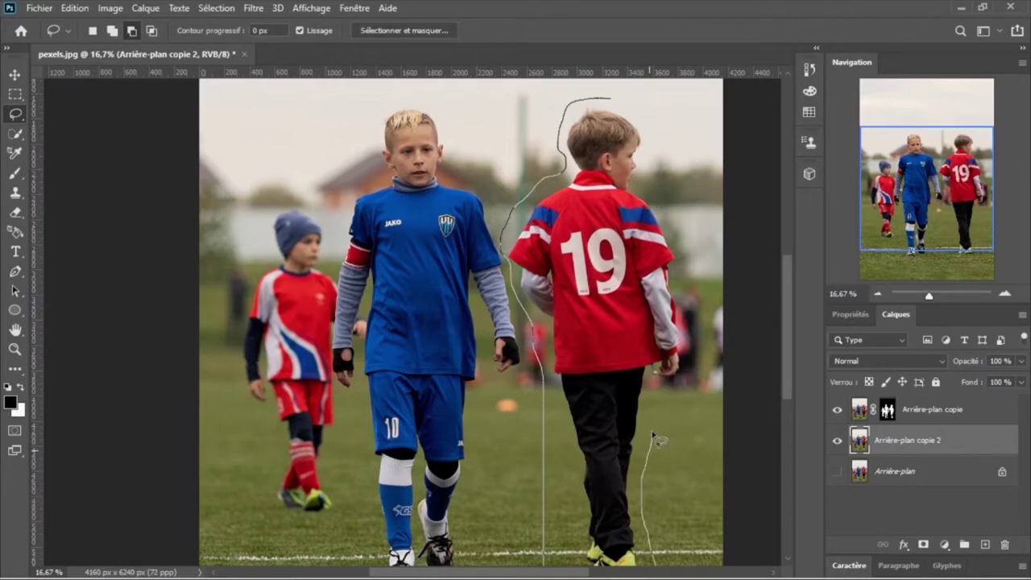
drag(614, 76, 610, 82)
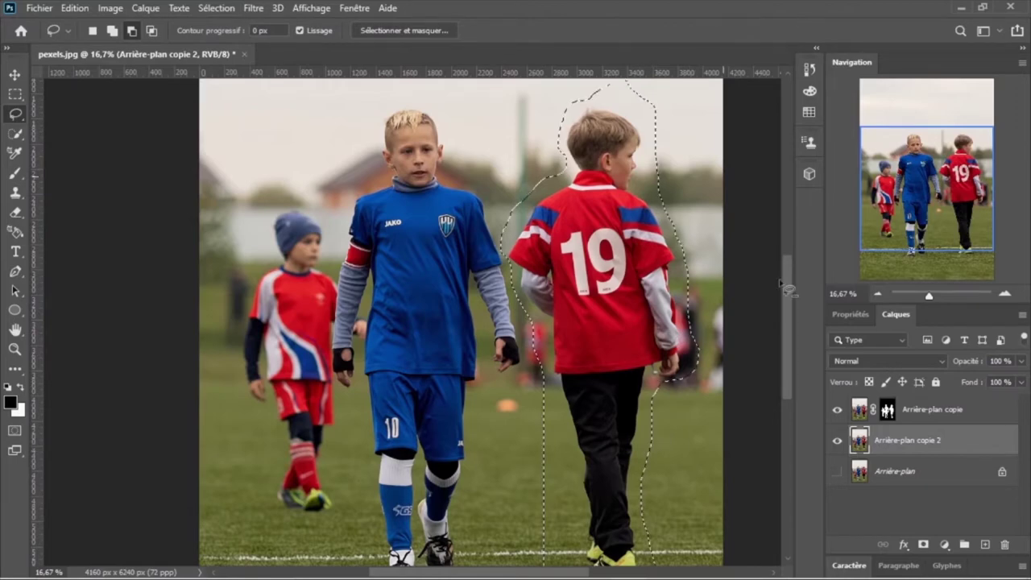
scroll(683, 231, down, 3)
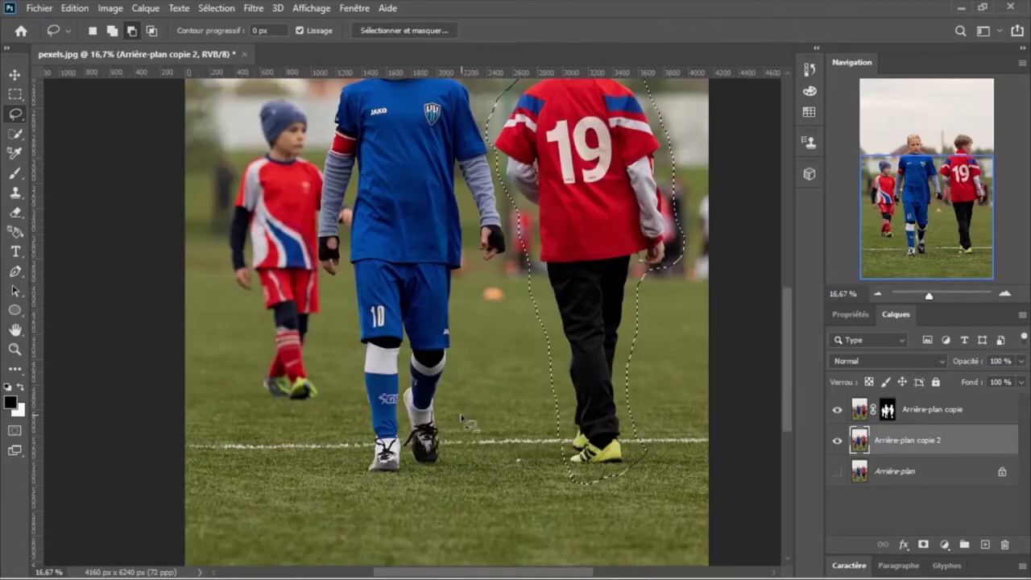
Fill the selection using Contenu pris en compte with Adaptation des couleurs enabled
click(72, 9)
click(153, 244)
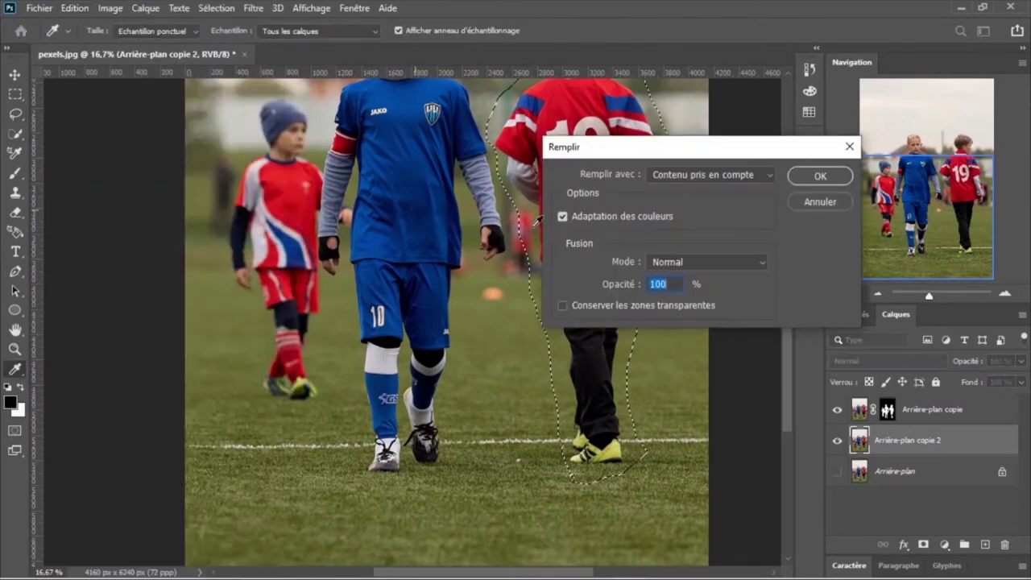
click(726, 173)
click(695, 238)
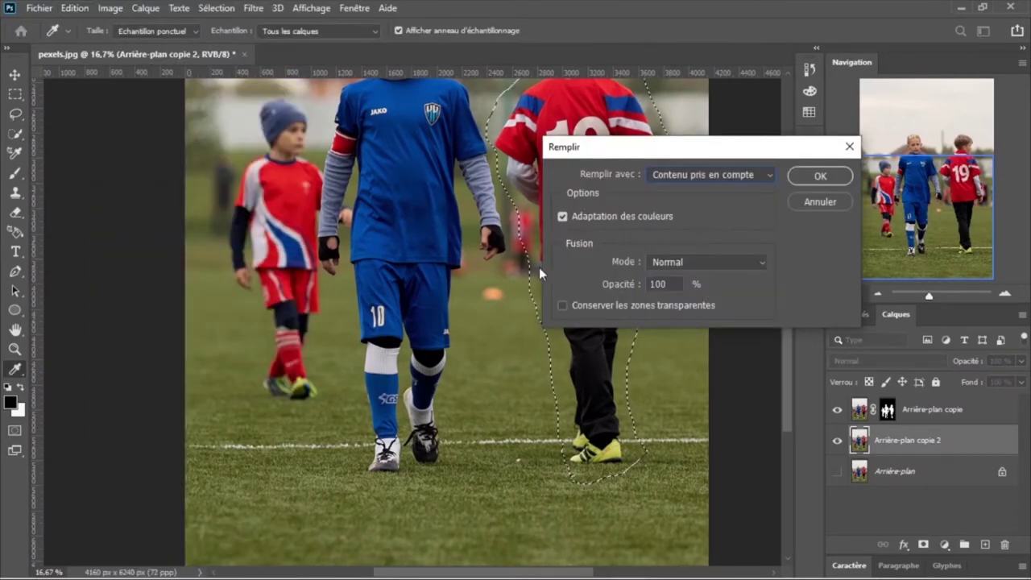
click(563, 216)
click(564, 215)
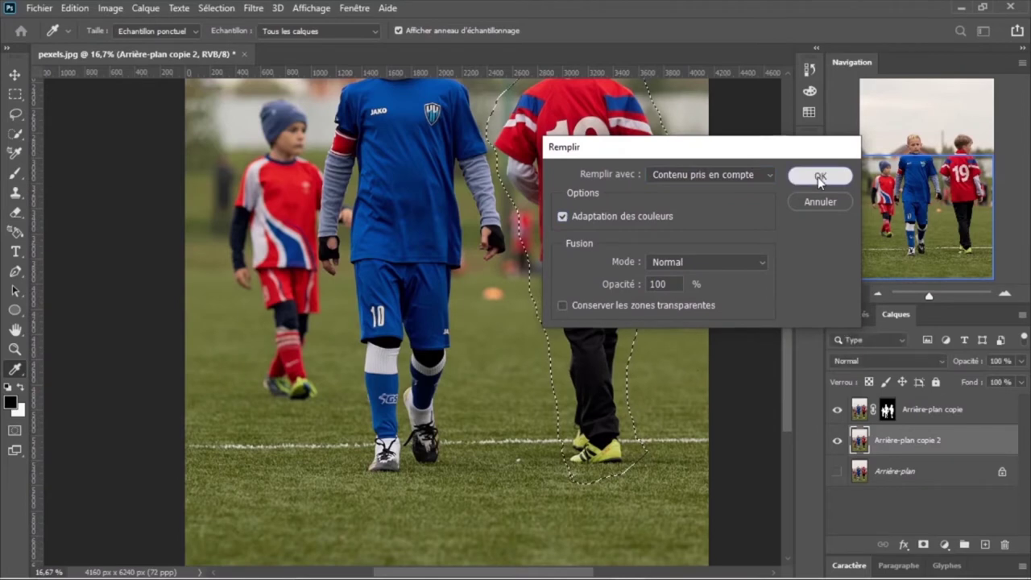
click(818, 176)
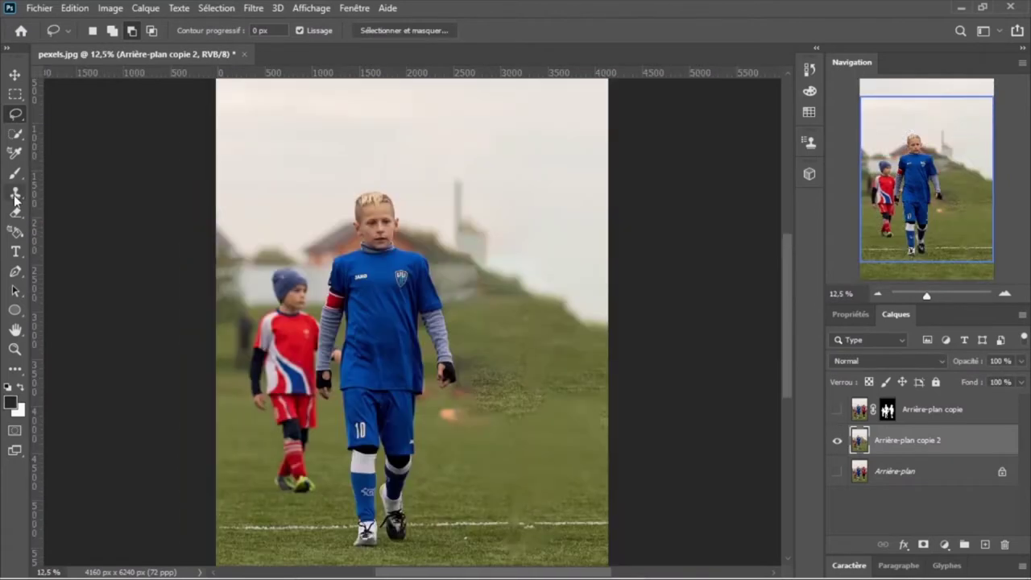
Clone-stamp grass over the boy's leftover traces, then load all three kids' mask as a selection
click(15, 193)
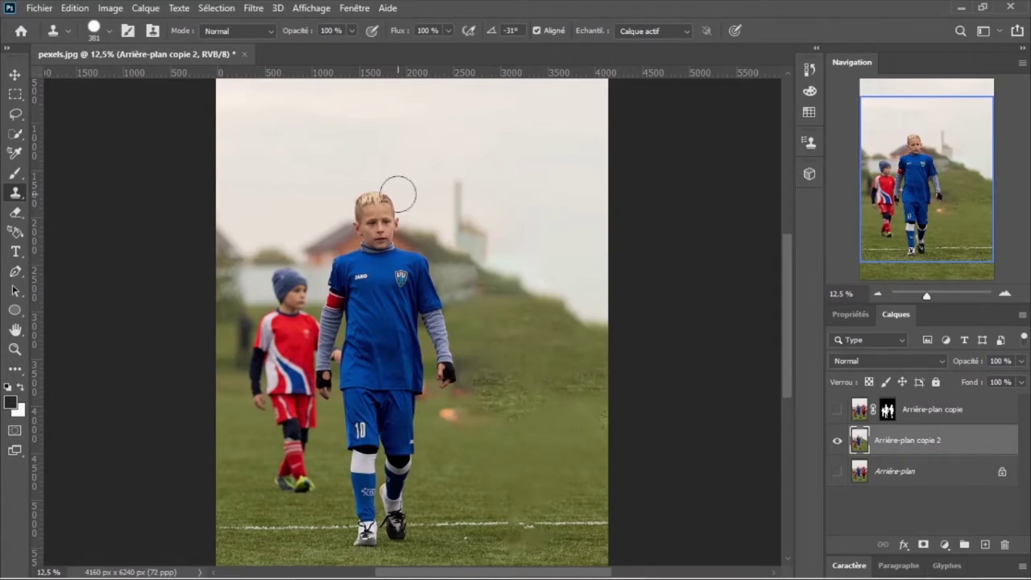
drag(548, 455, 503, 387)
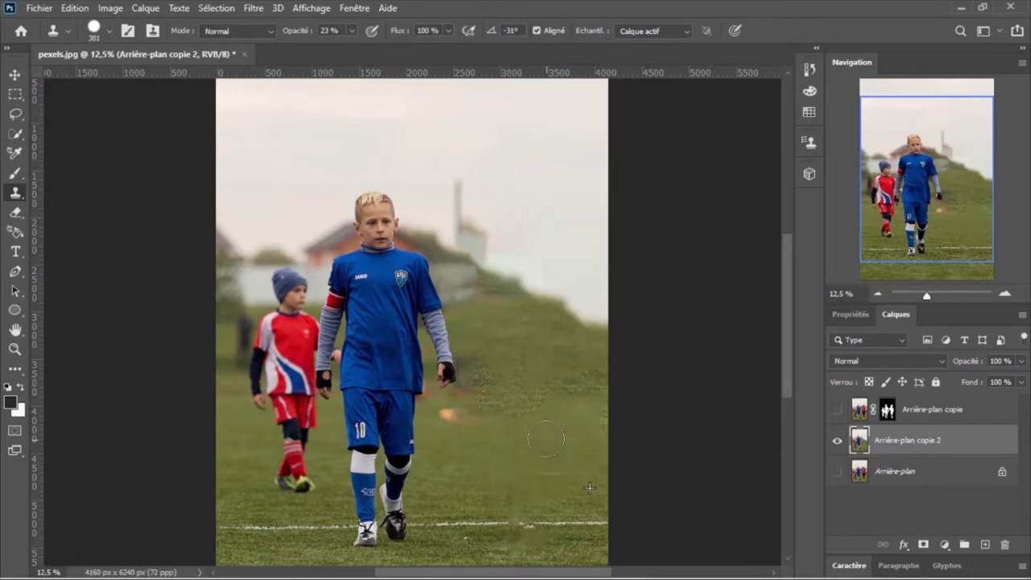
click(837, 410)
click(837, 409)
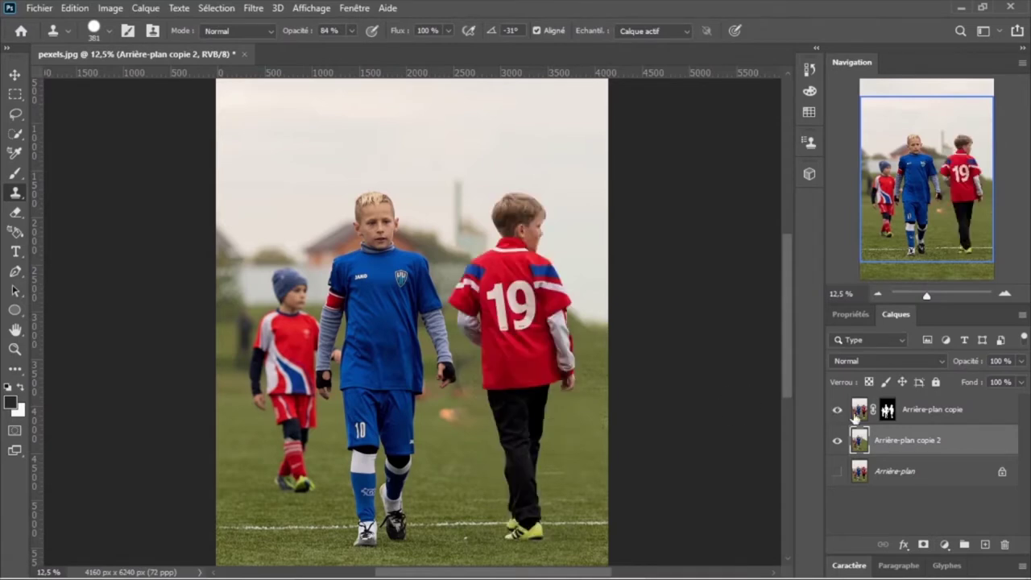
ctrl+click(887, 410)
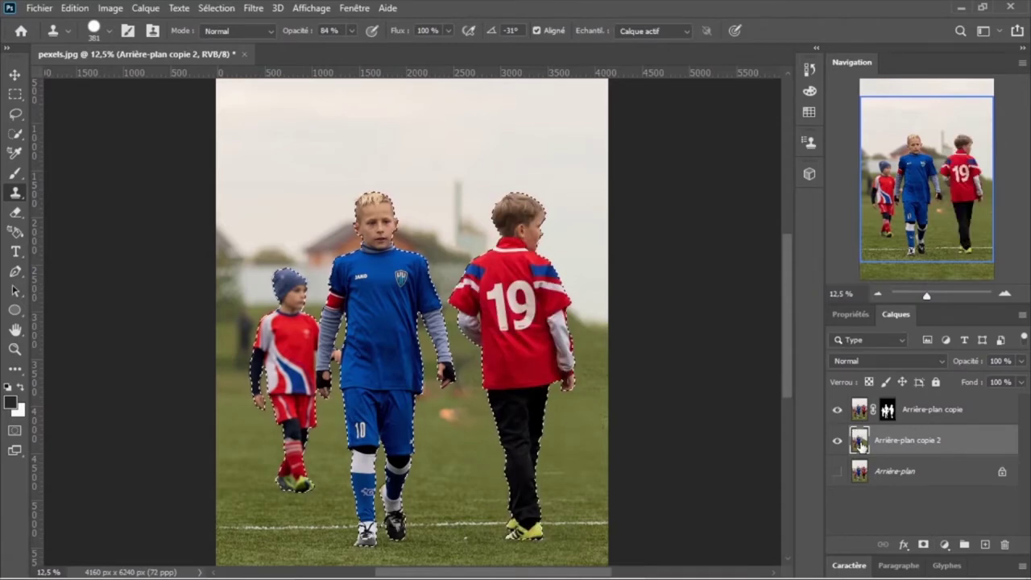
Copy the kids' outline from the original photo into Arrière-plan copie 3
click(885, 471)
key(ctrl+j)
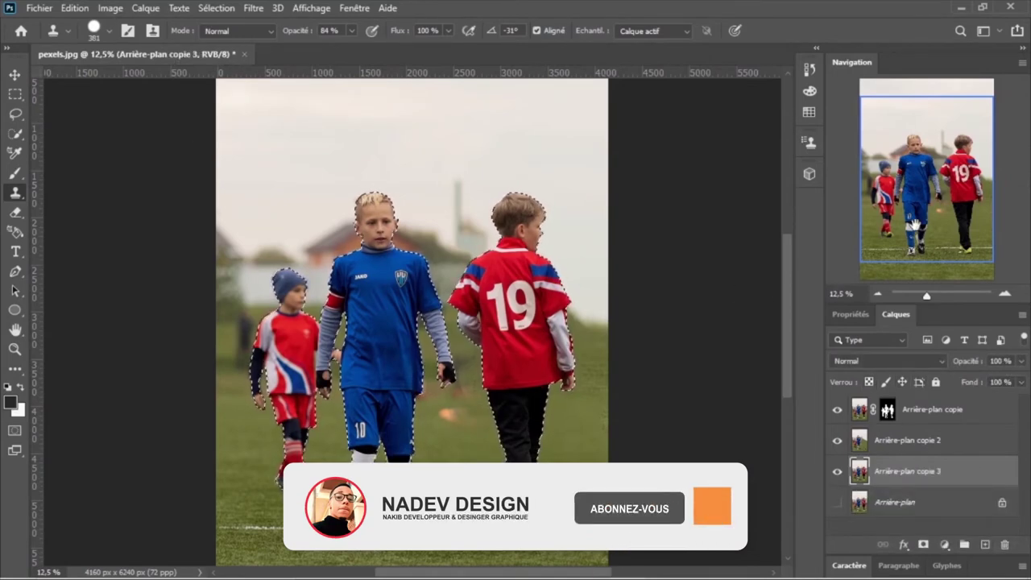
key(ctrl+plus)
drag(787, 320, 791, 369)
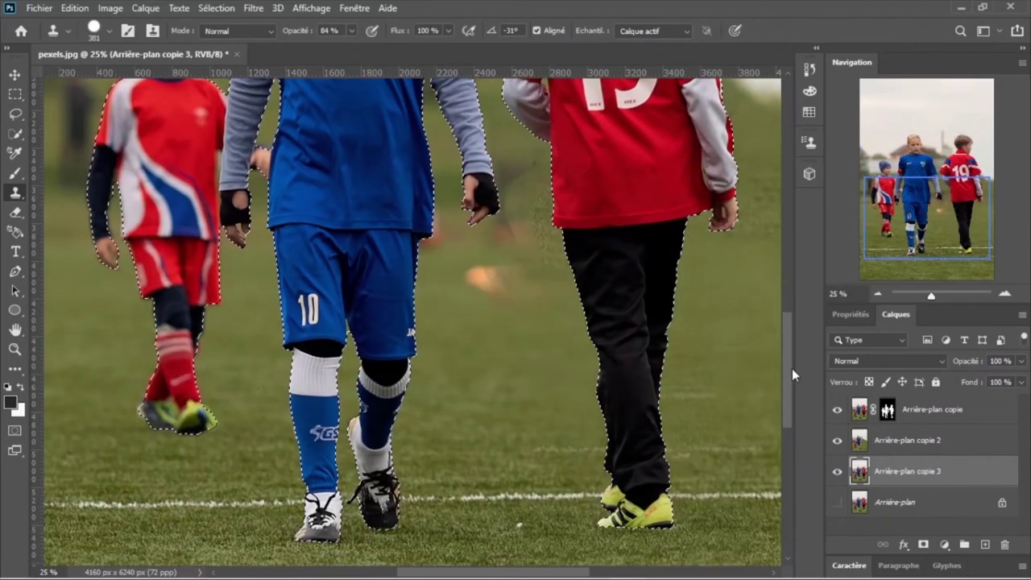
key(ctrl+minus)
Mask the new copy to the kids' outline, move it to the top, and hide lower layers
click(923, 544)
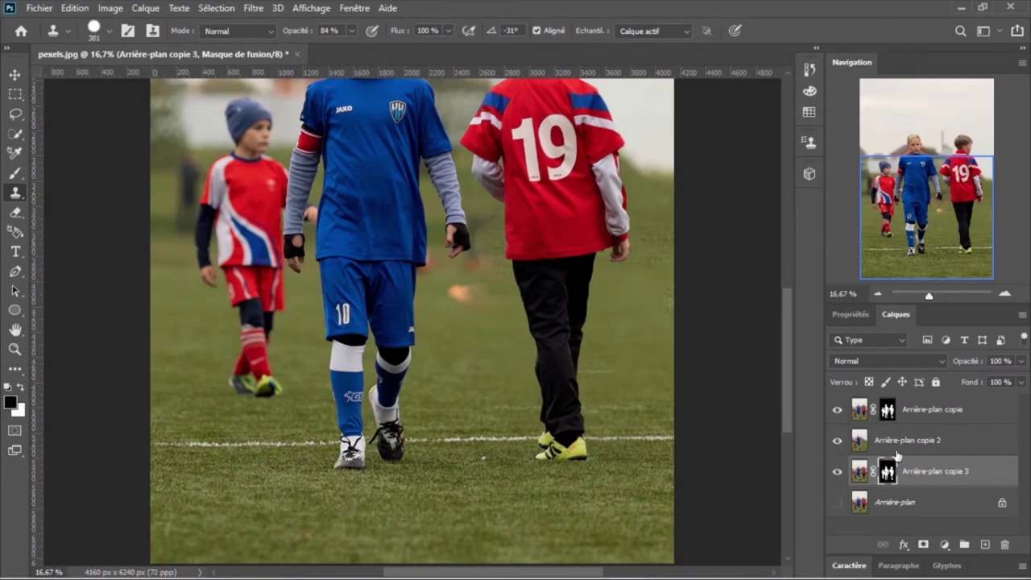
drag(900, 475, 898, 403)
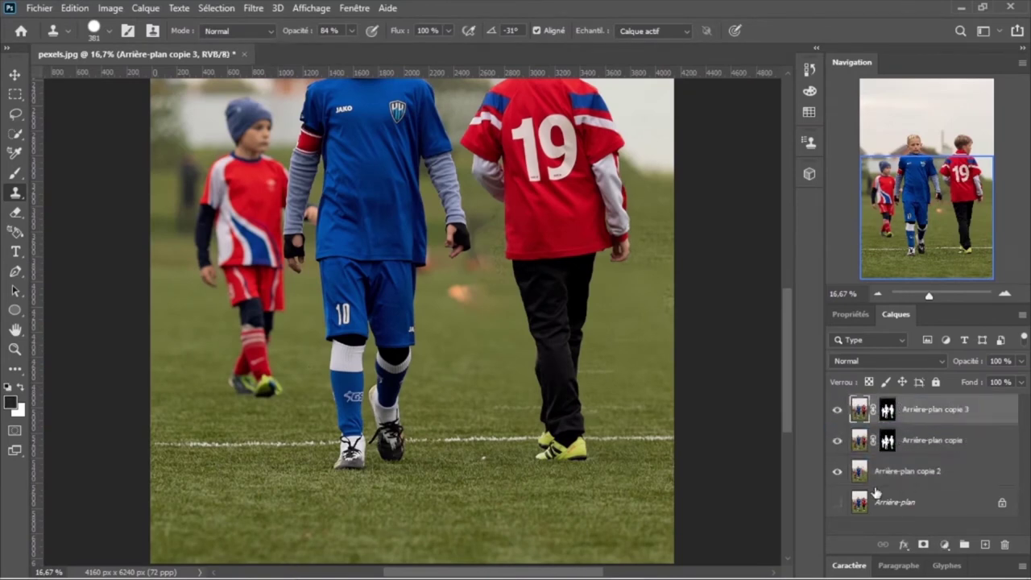
key(ctrl+minus)
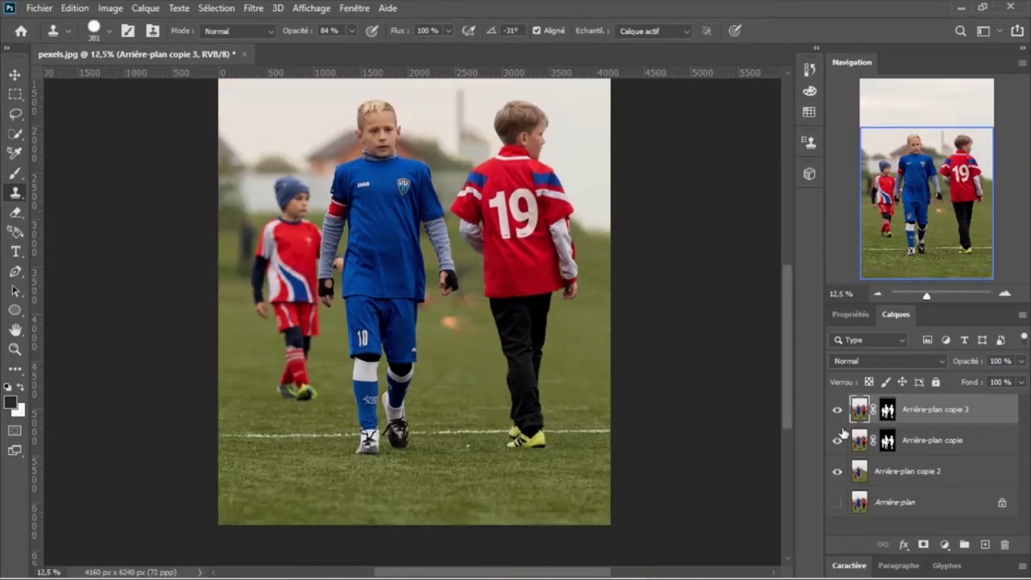
drag(838, 479, 838, 447)
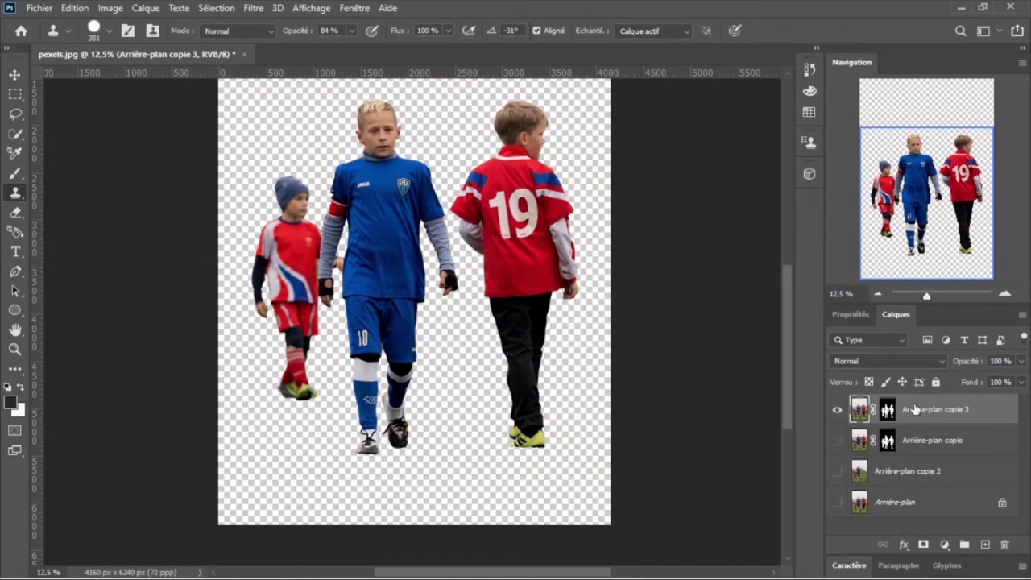
Delete the two left kids and a stray arm fragment, then show the other layers
click(15, 94)
drag(209, 82, 445, 498)
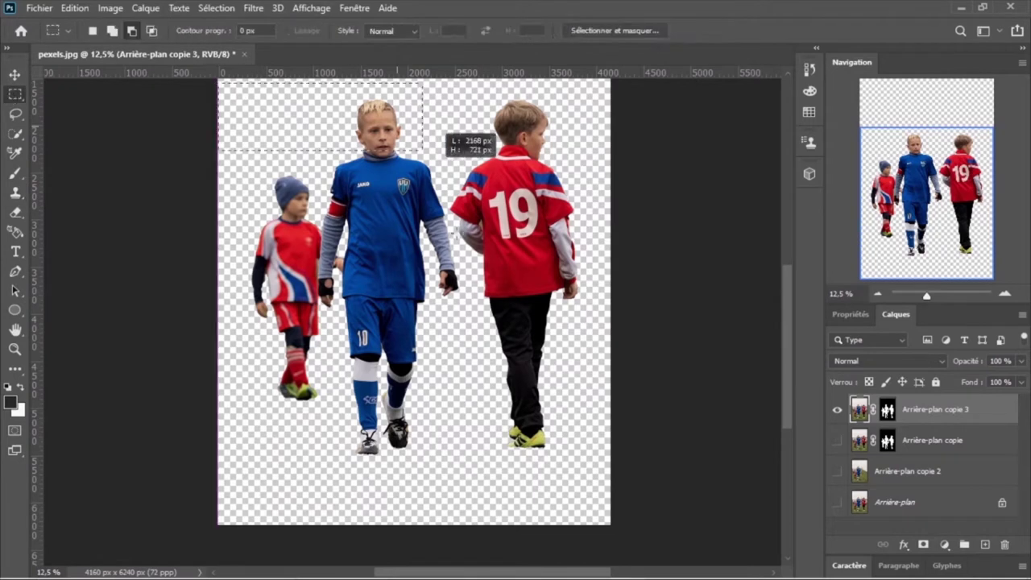
key(Delete)
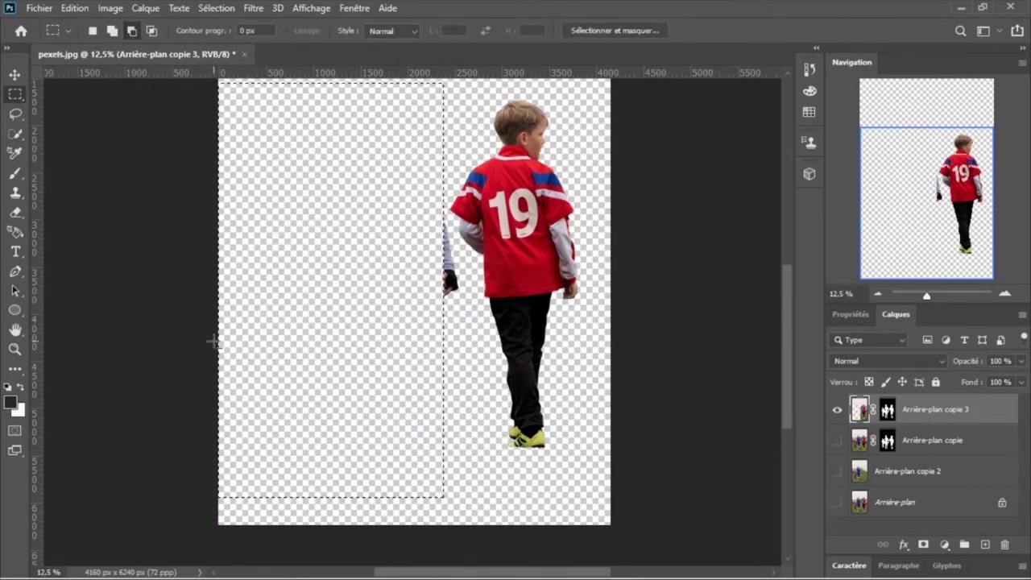
key(l)
key(ctrl+d)
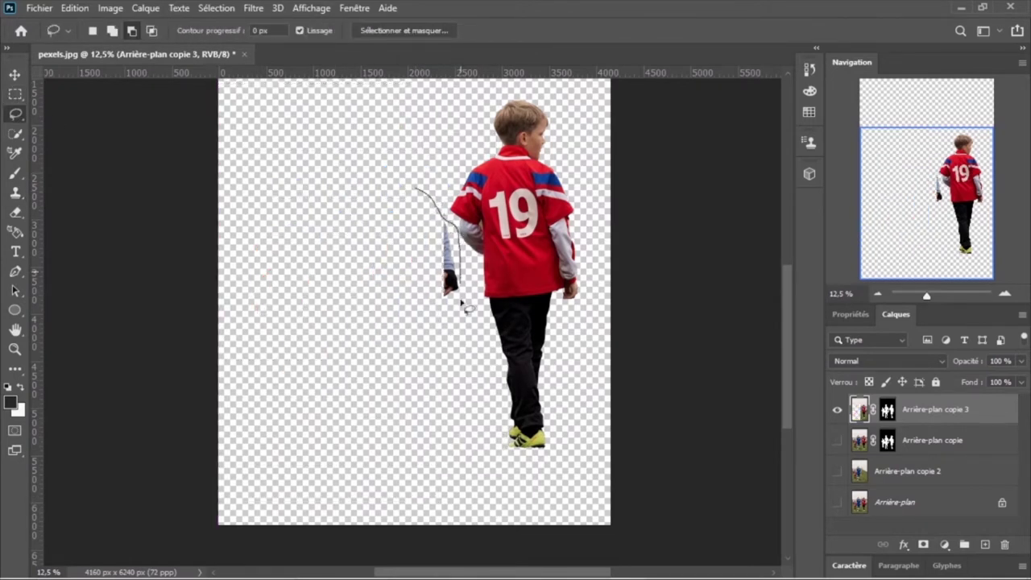
key(Delete)
key(ctrl+d)
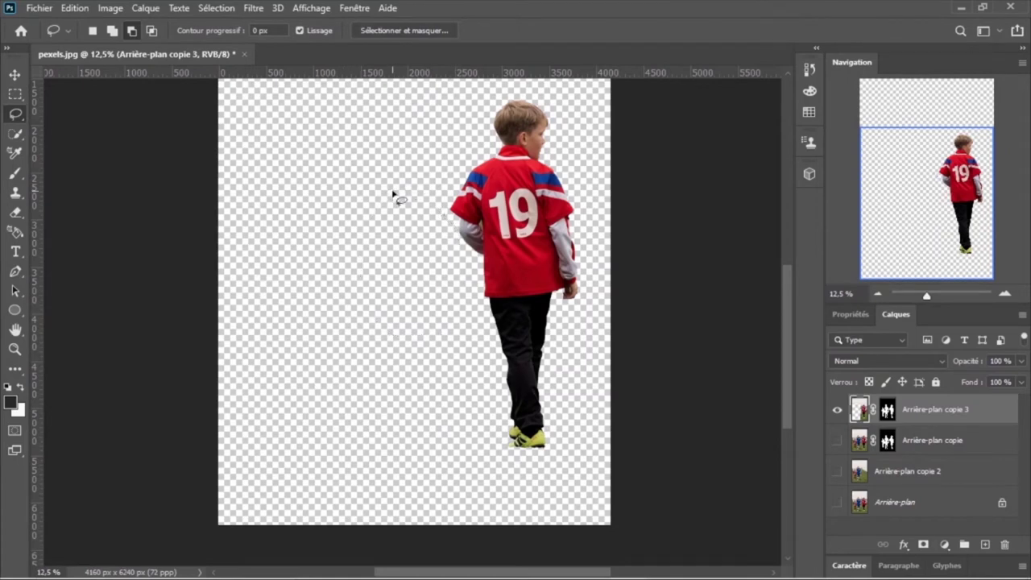
click(837, 441)
click(836, 472)
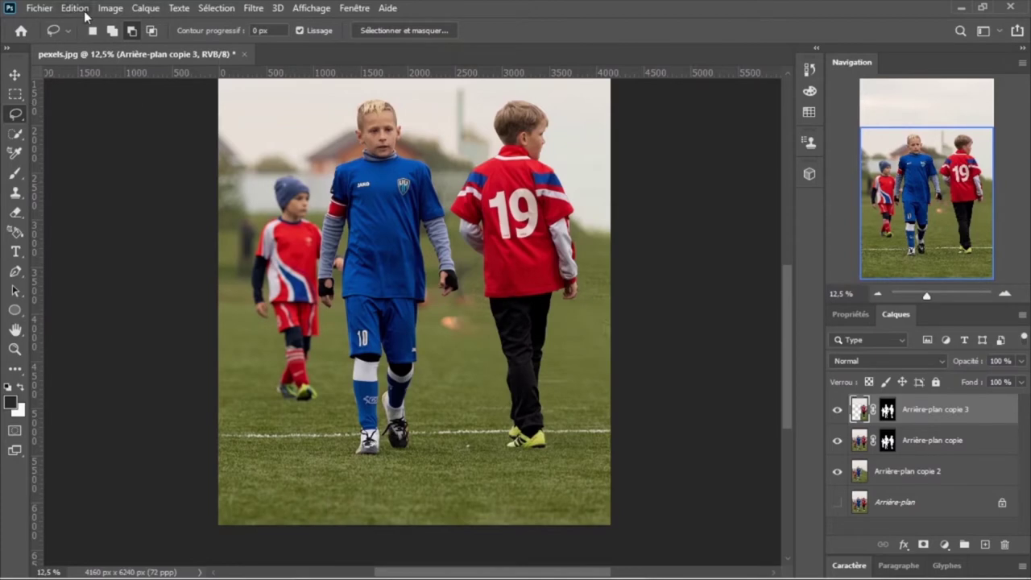
Mirror the cut-out number-19 boy with Symétrie axe horizontal and compare layer visibility
click(67, 8)
click(379, 335)
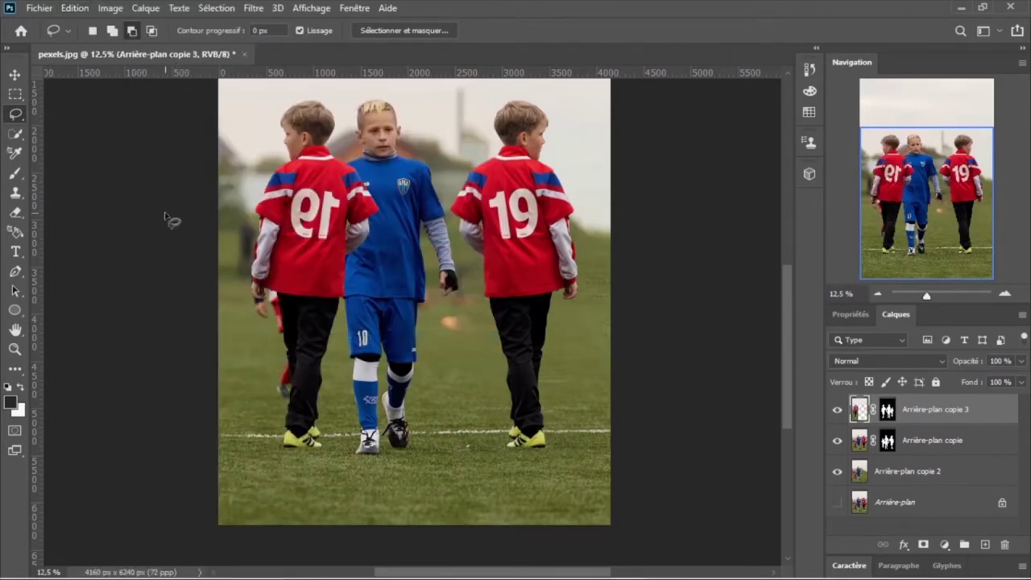
click(887, 439)
click(15, 93)
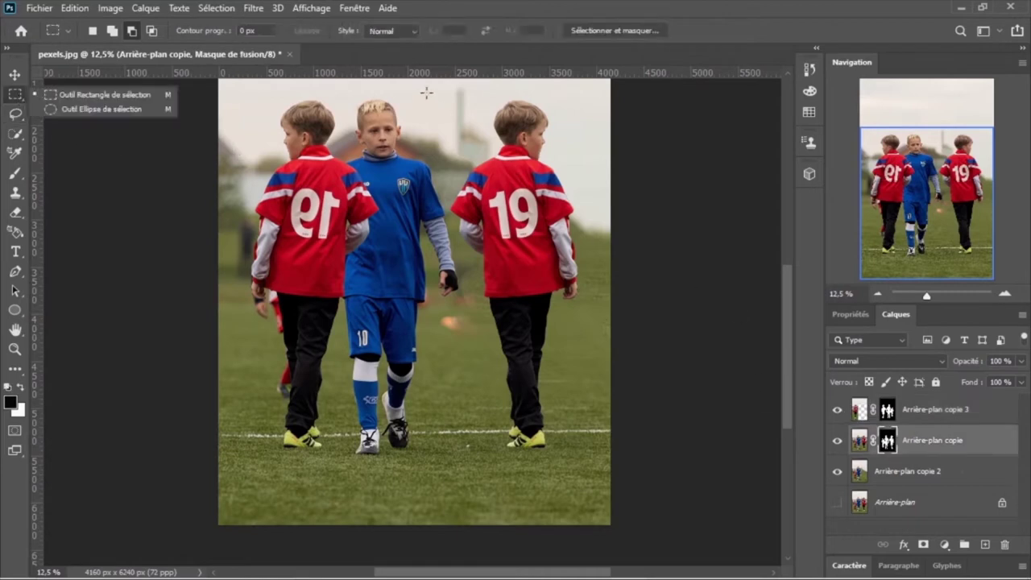
key(Right)
key(Right)
key(Right)
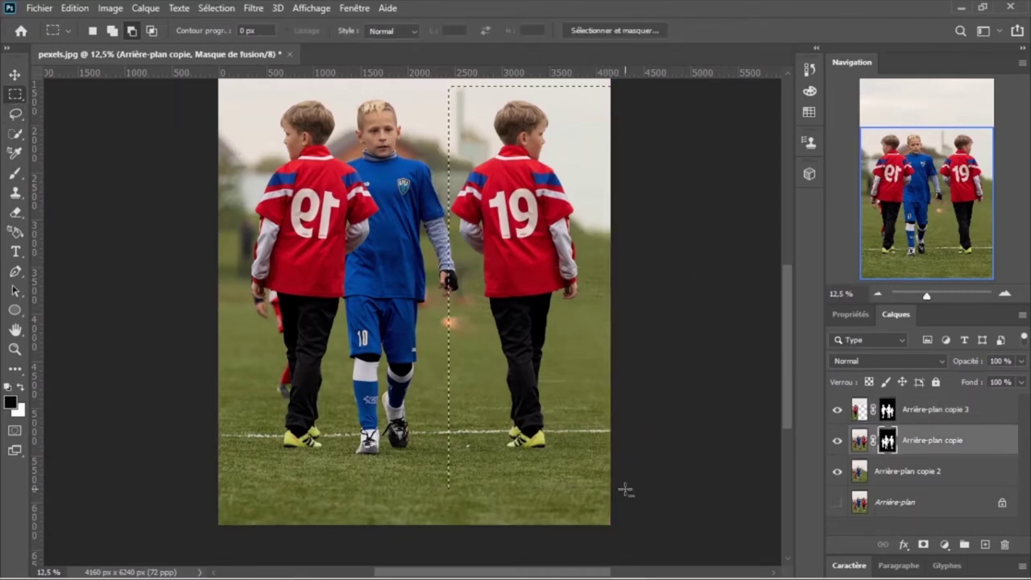
key(Right)
key(Right)
key(Right)
key(Right)
key(Right)
key(Right)
key(Right)
key(Right)
key(Right)
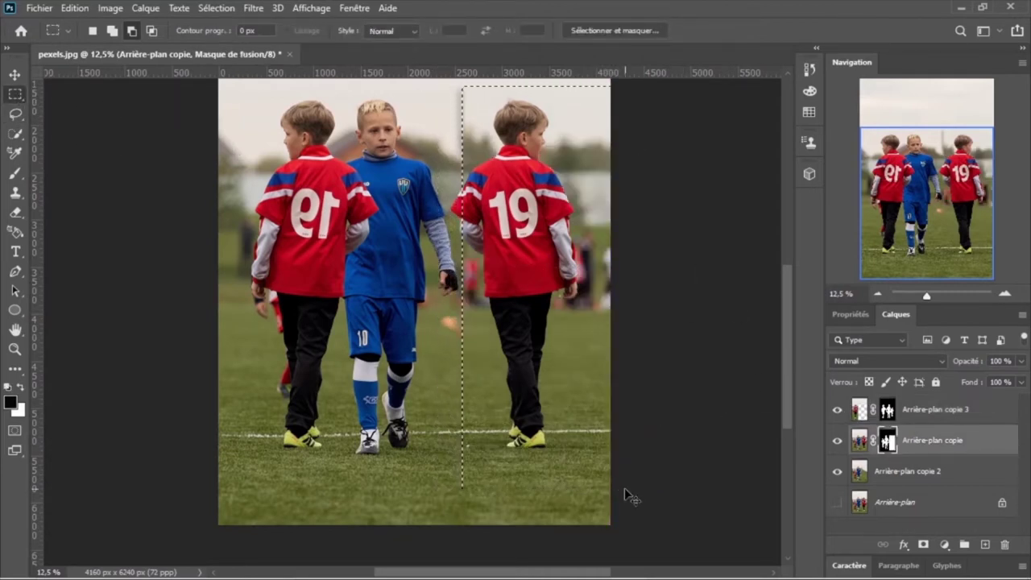
click(837, 409)
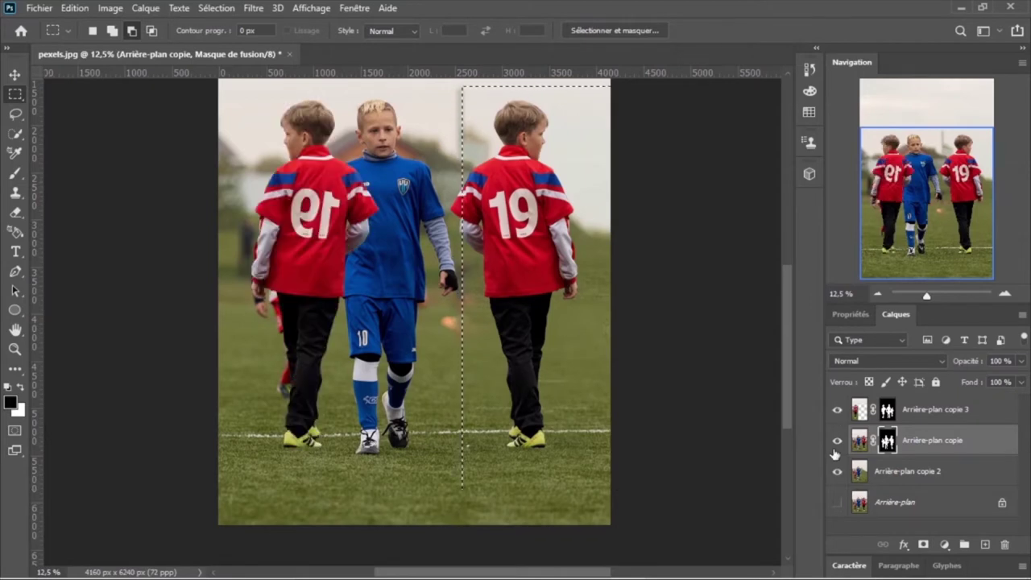
click(836, 440)
click(837, 440)
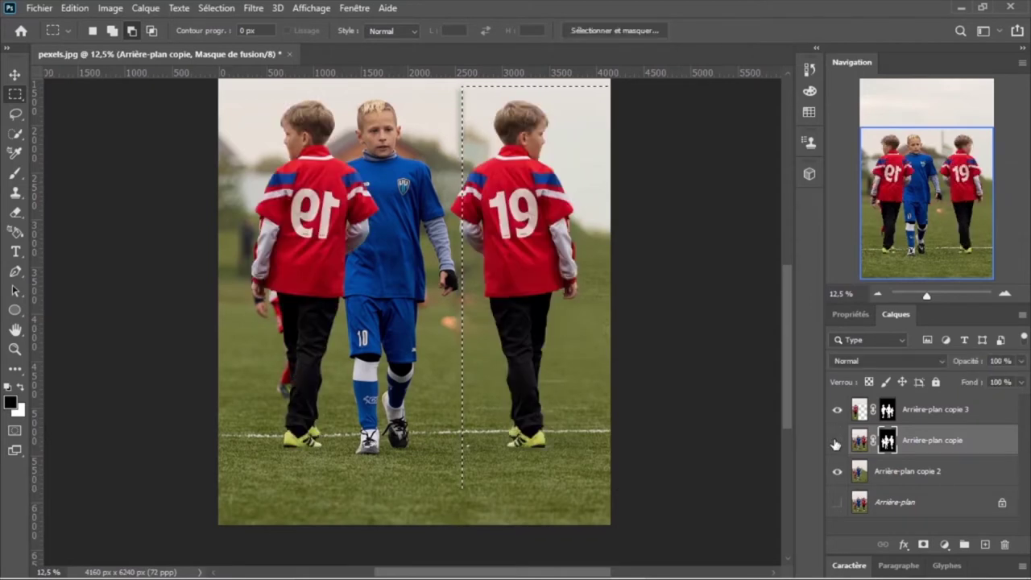
click(837, 441)
key(ctrl+d)
Move the mirrored boy beside the original, stack the original above it, and hide the copy
click(15, 75)
drag(314, 218, 510, 229)
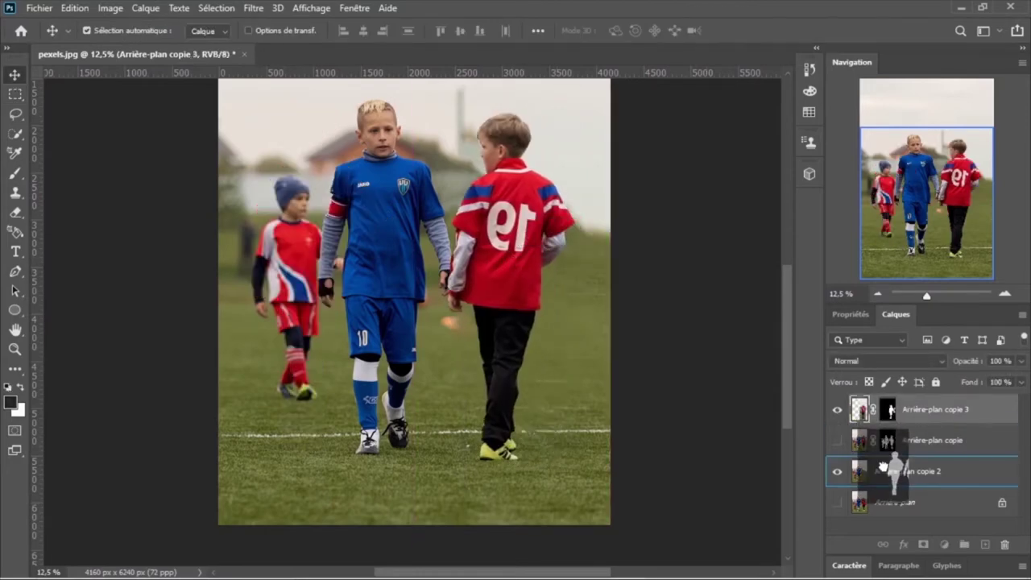
drag(886, 410, 885, 467)
key(ctrl+z)
click(837, 441)
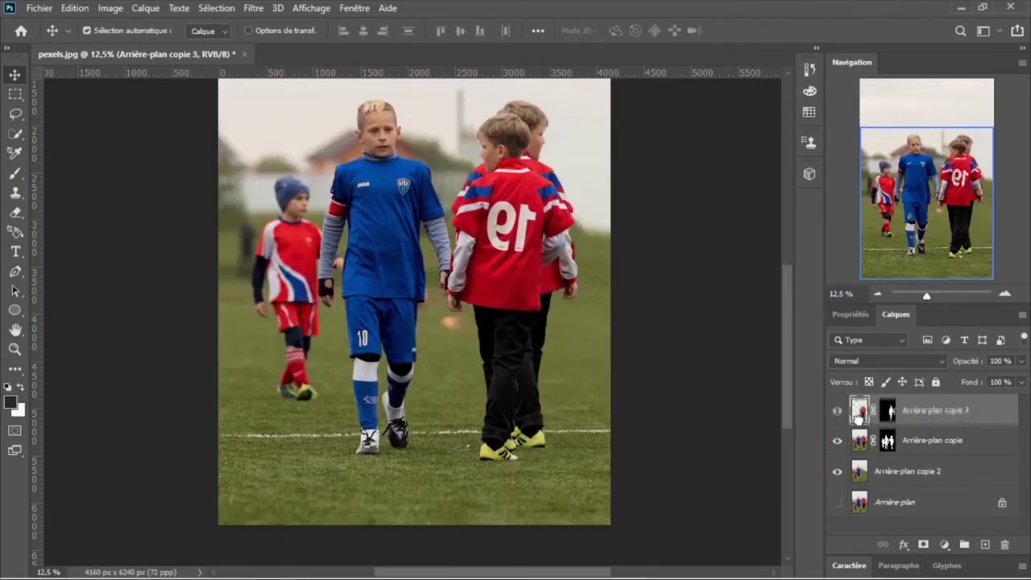
key(ctrl+bracketleft)
click(837, 409)
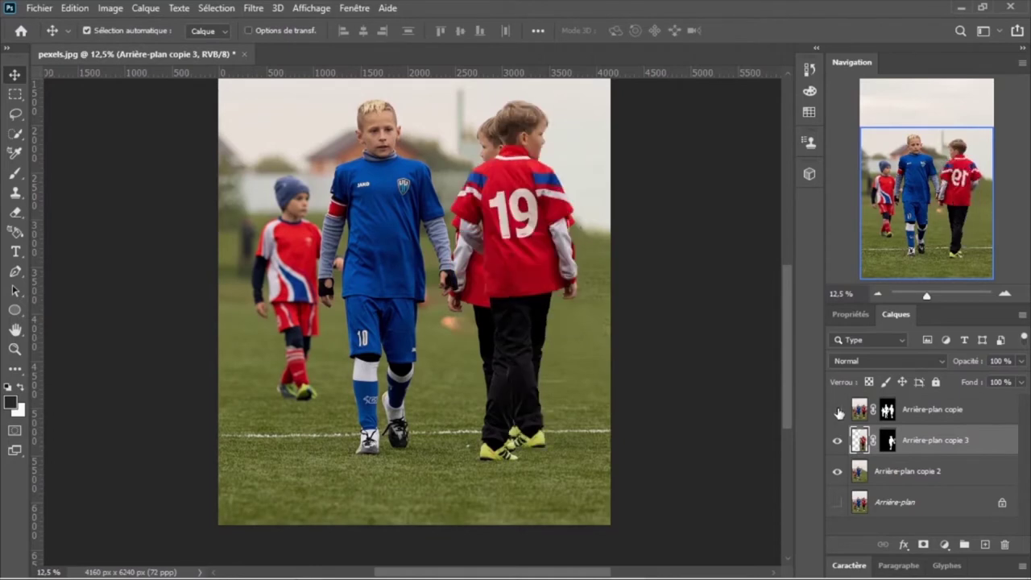
click(837, 409)
click(836, 409)
click(836, 440)
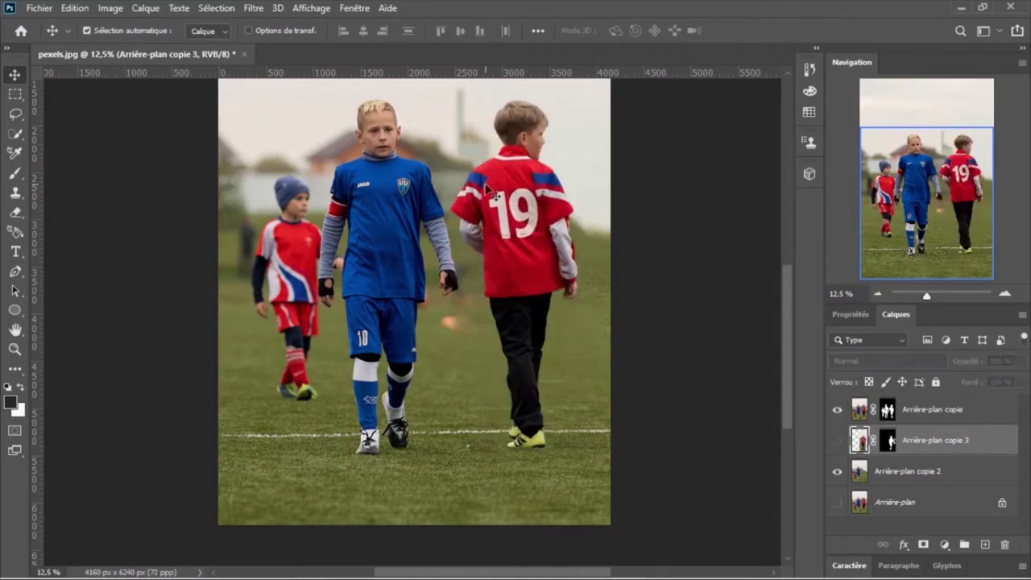
Lasso the original number-19 boy and delete him from the Arrière-plan copie layer
click(15, 114)
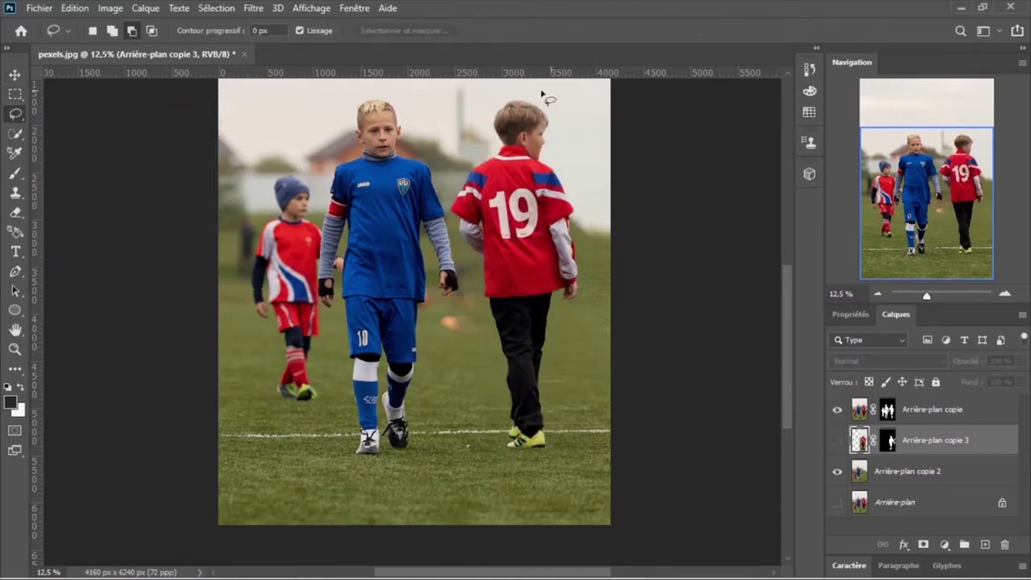
drag(465, 395, 543, 88)
click(837, 440)
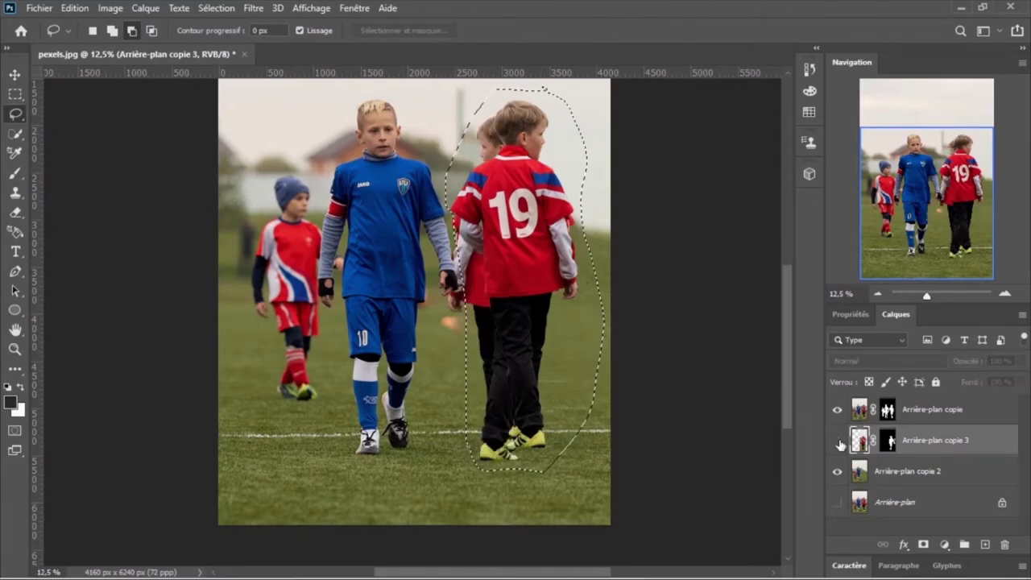
click(887, 410)
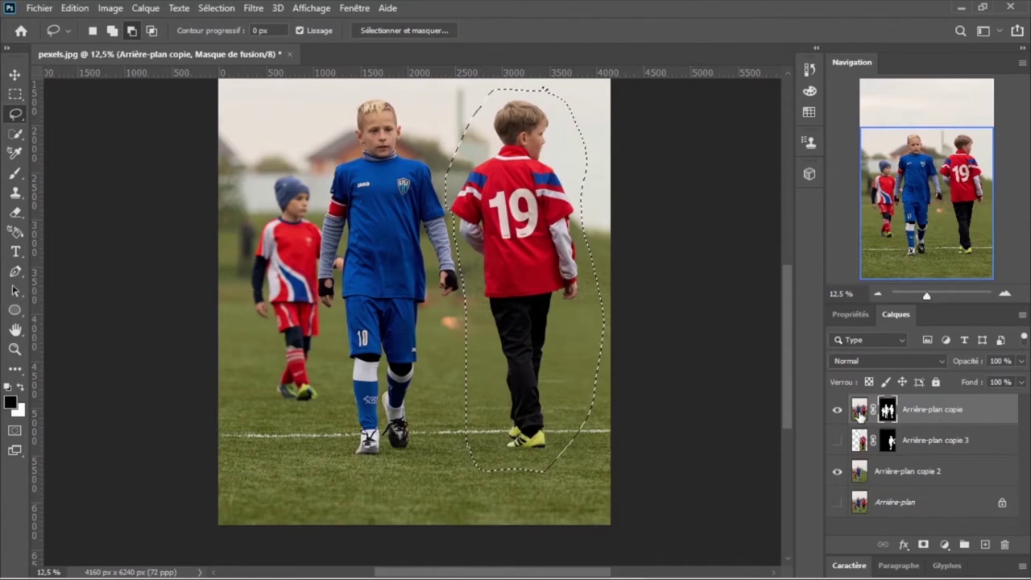
click(861, 411)
key(Delete)
key(ctrl+d)
Show the mirrored copy and move it left beside the blue-shirted boy
click(837, 440)
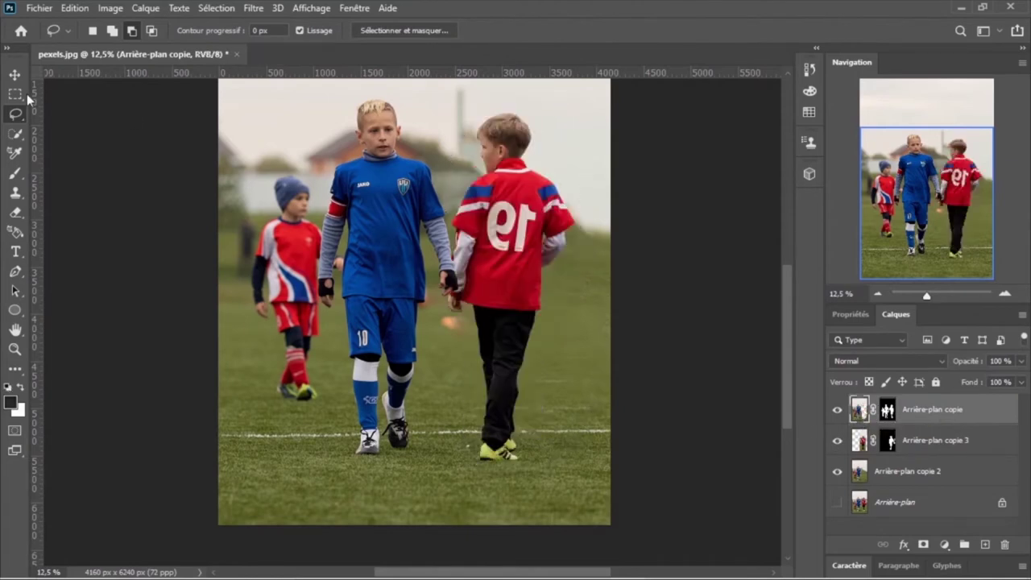
key(v)
drag(512, 249, 492, 225)
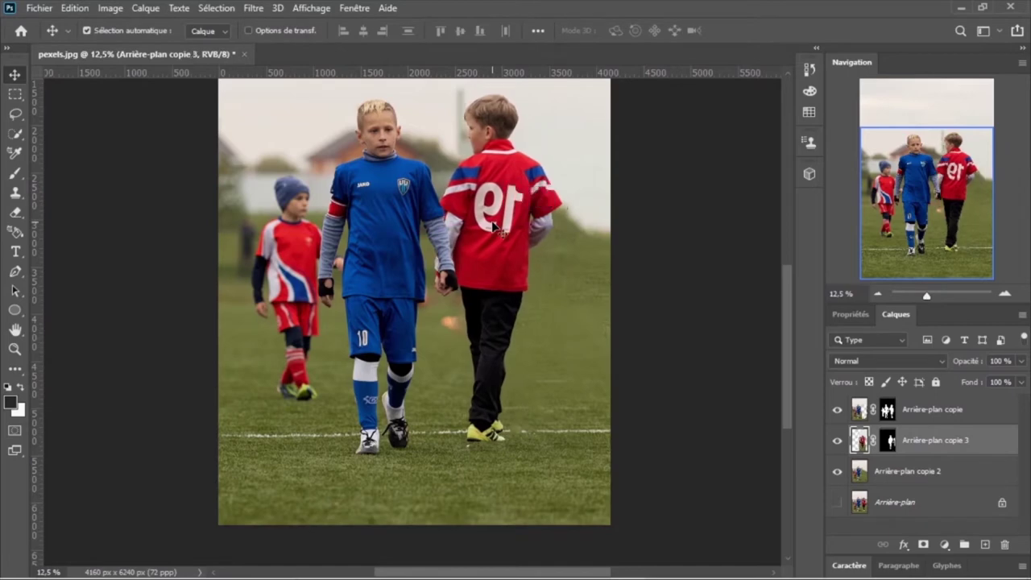
key(ctrl+plus)
key(ctrl+plus)
key(ctrl+plus)
key(ctrl+plus)
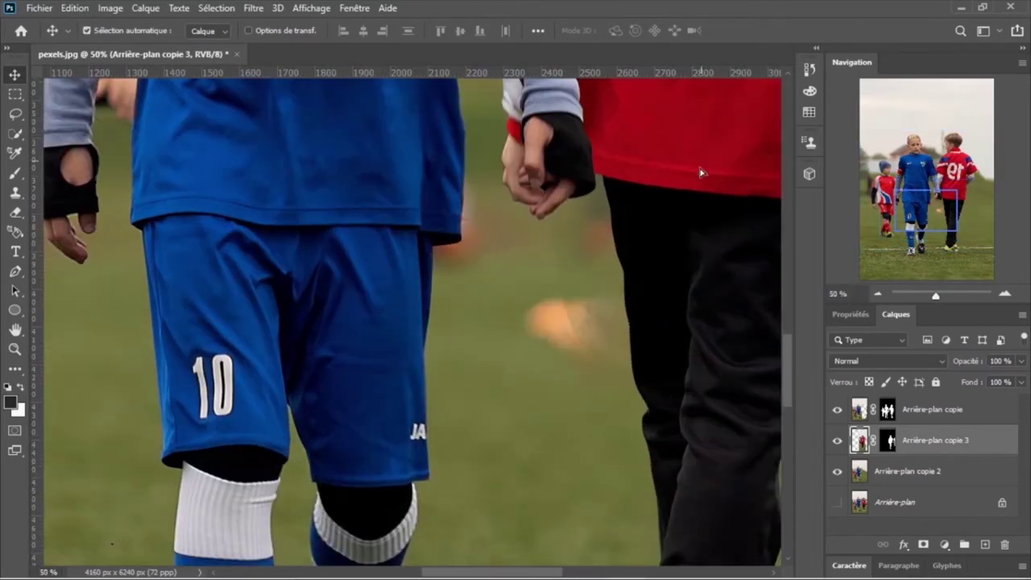
drag(701, 172, 710, 165)
mouse_move(950, 202)
mouse_down()
mouse_move(974, 143)
mouse_move(960, 151)
mouse_up()
click(836, 441)
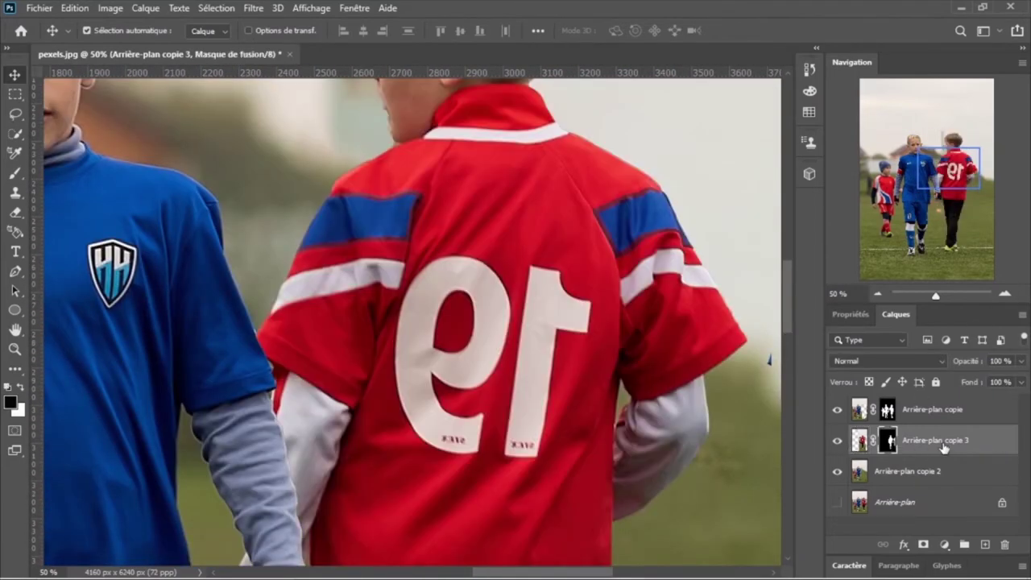
Duplicate the red-shirted boy's layer and flip the copy horizontally
key(ctrl+j)
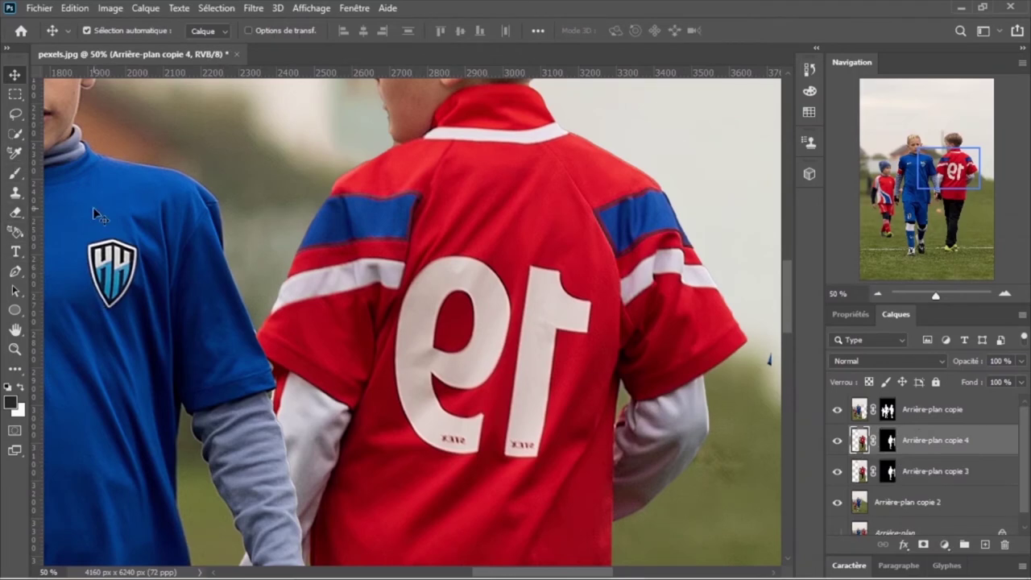
click(74, 9)
mouse_move(140, 353)
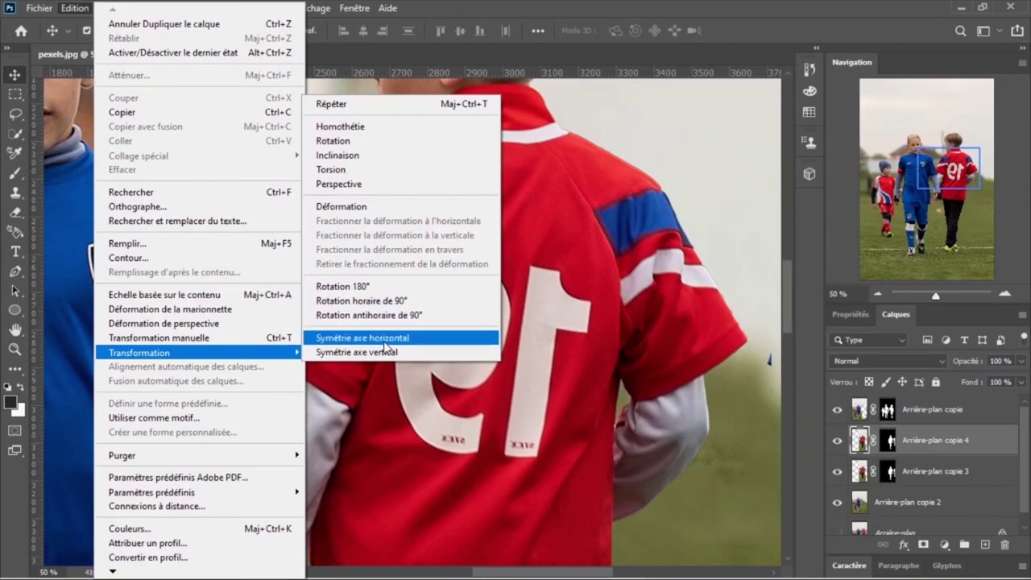
click(384, 340)
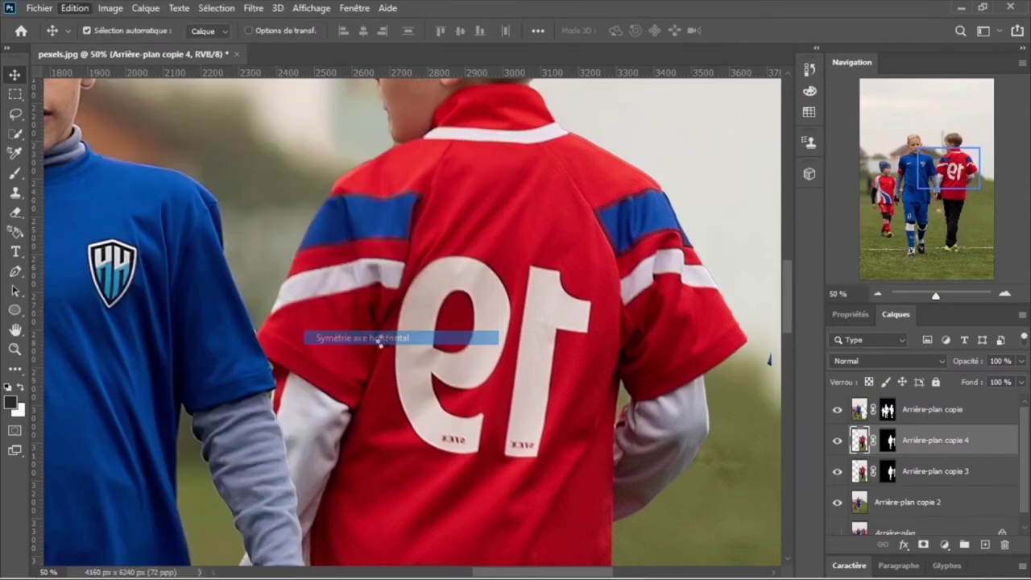
click(837, 471)
click(837, 439)
Compare the flipped duplicate with the original, then target its pixels and zoom onto the jersey number
key(ctrl+minus)
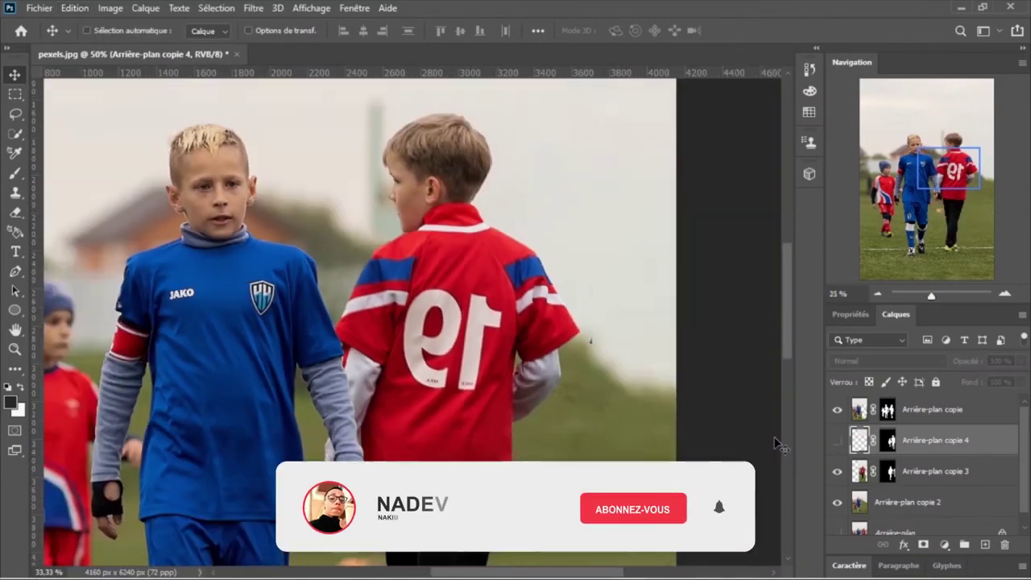
key(ctrl+minus)
click(837, 440)
click(836, 471)
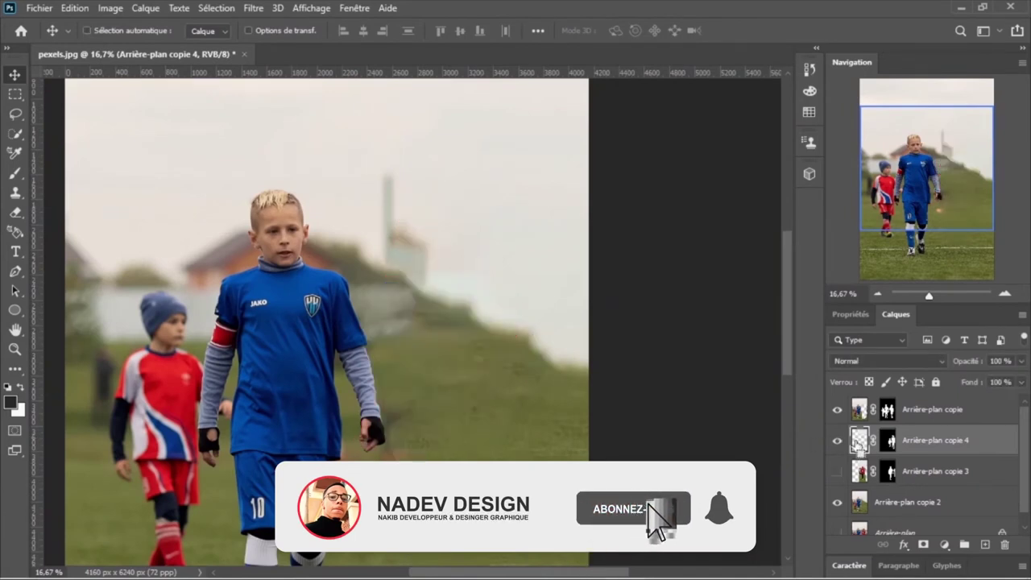
click(887, 439)
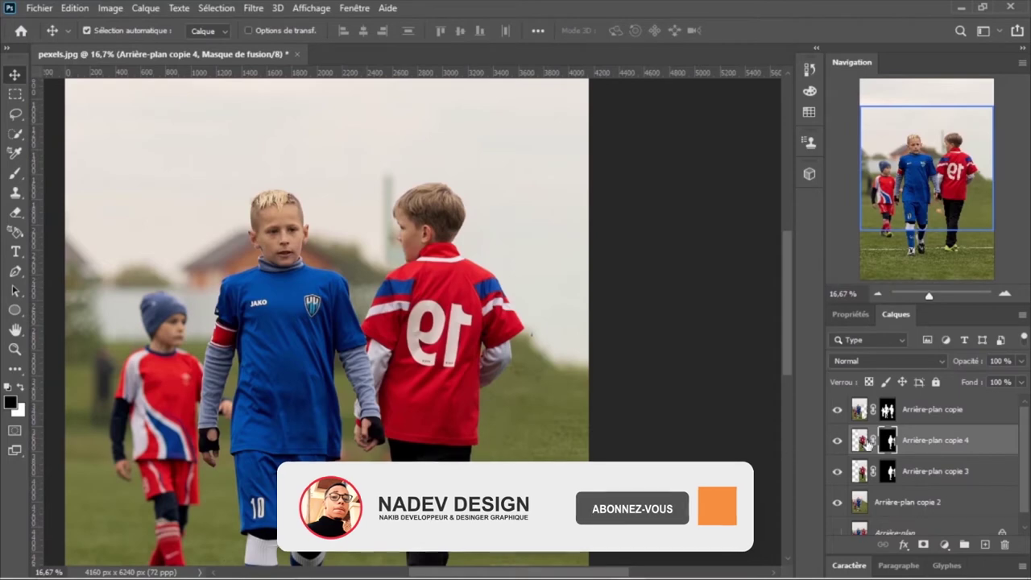
key(ctrl+2)
key(l)
key(ctrl+plus)
key(ctrl+plus)
key(ctrl+plus)
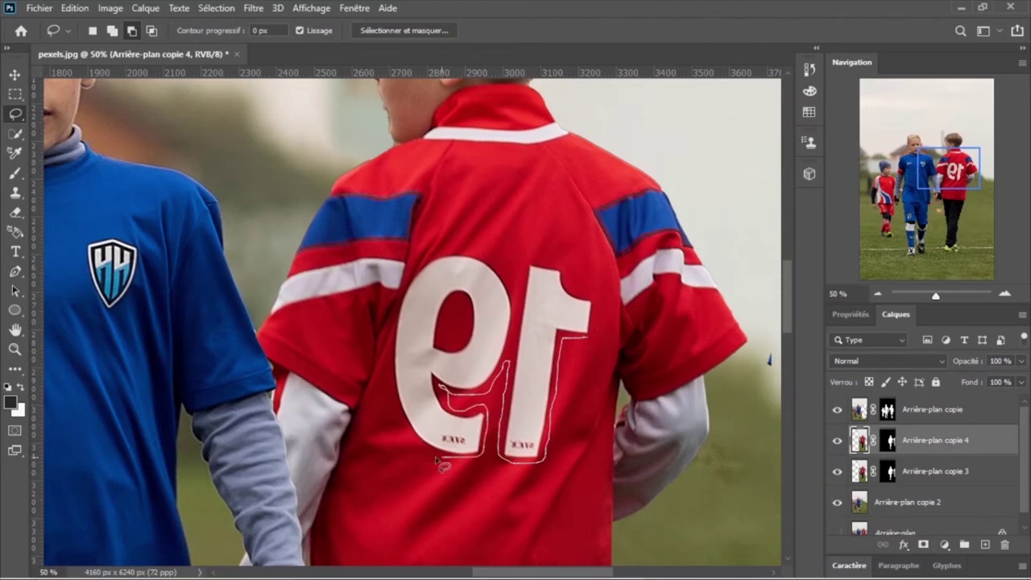
Select exactly the white 9 and 1 digits on the jersey with the Magic Wand
mouse_move(435, 459)
mouse_down()
mouse_move(414, 265)
mouse_move(520, 277)
mouse_up()
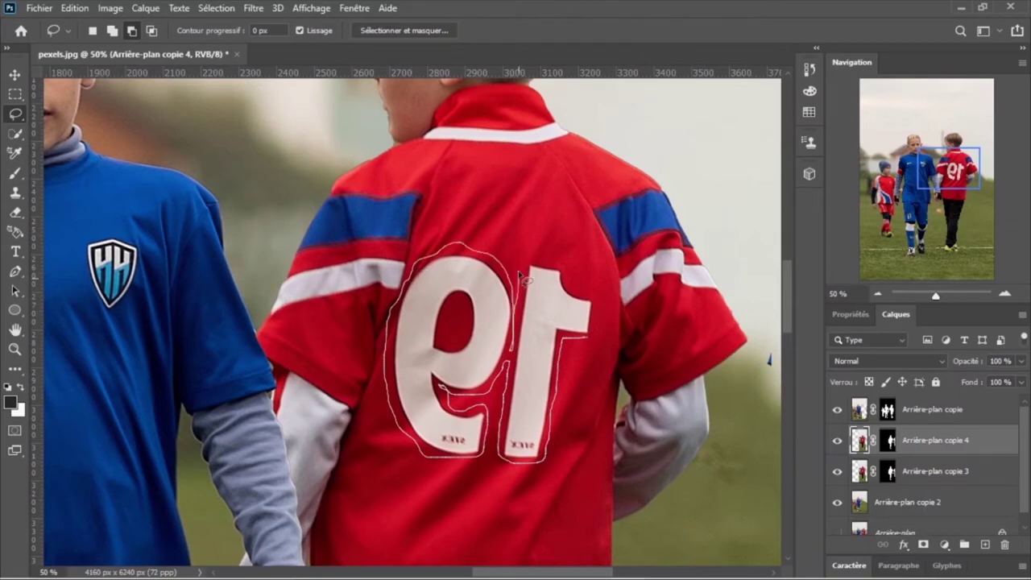
drag(520, 277, 583, 344)
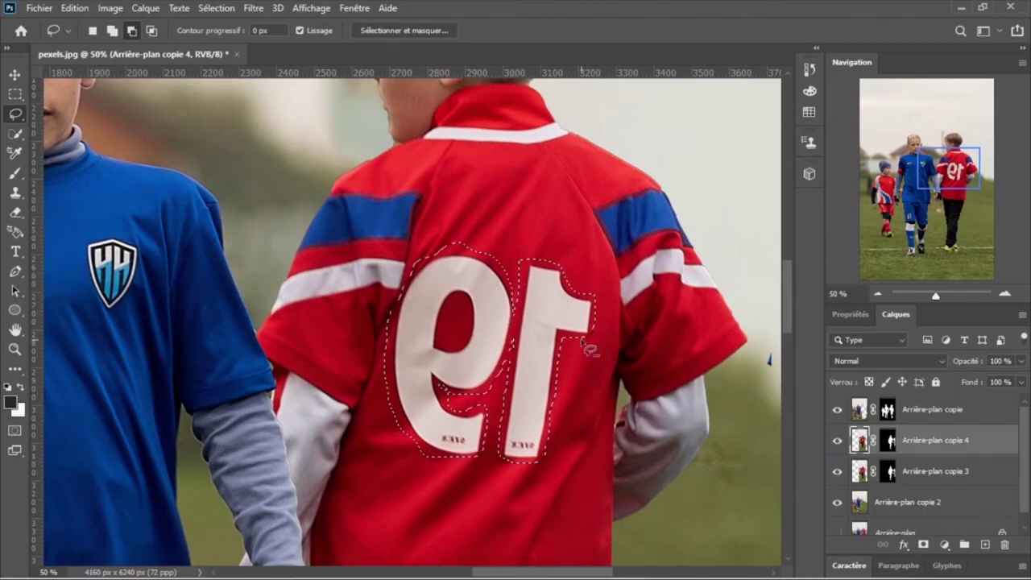
click(441, 342)
click(14, 133)
click(488, 313)
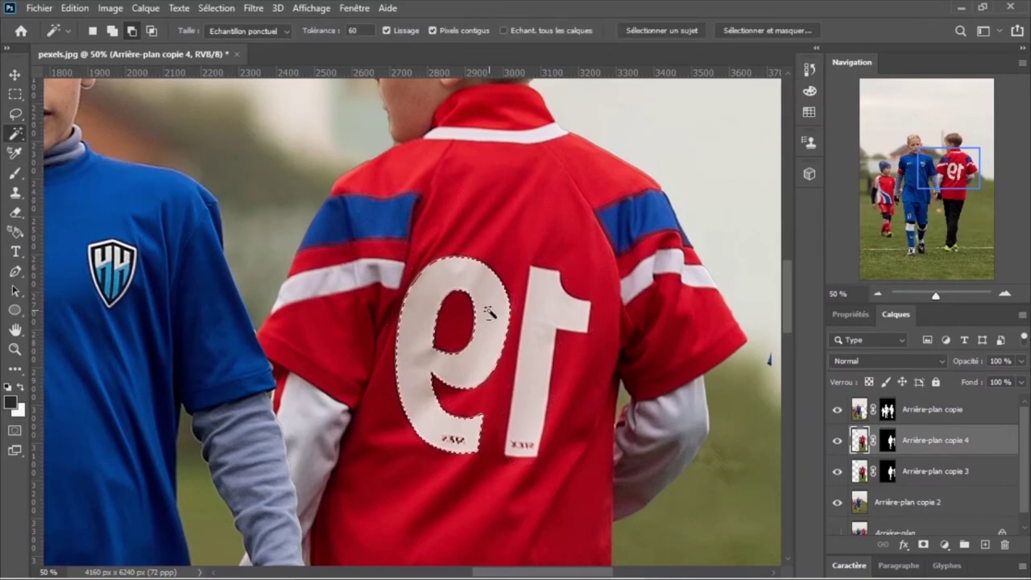
shift+click(545, 326)
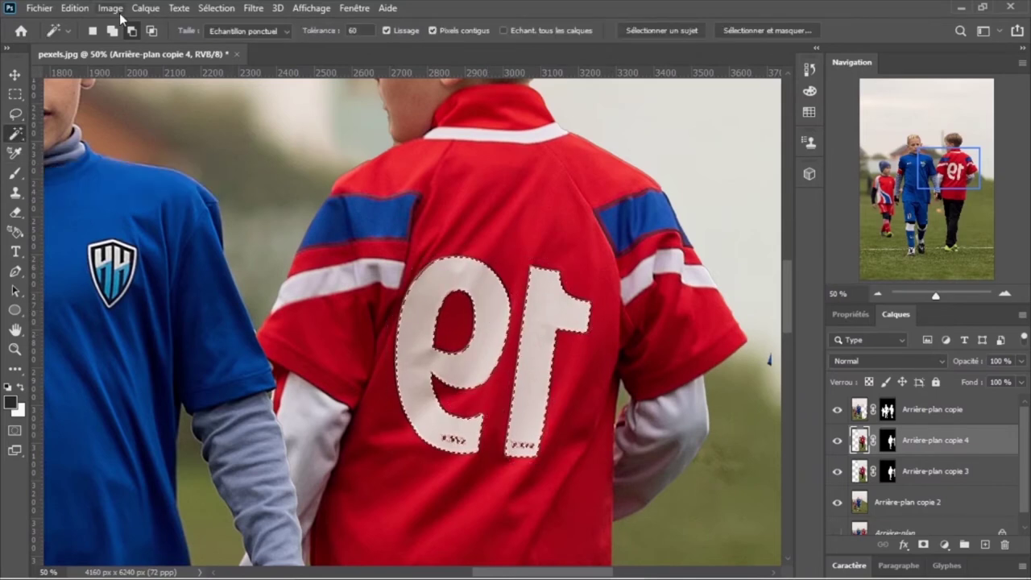
Add a layer mask to the flipped duplicate layer
click(924, 545)
key(ctrl+z)
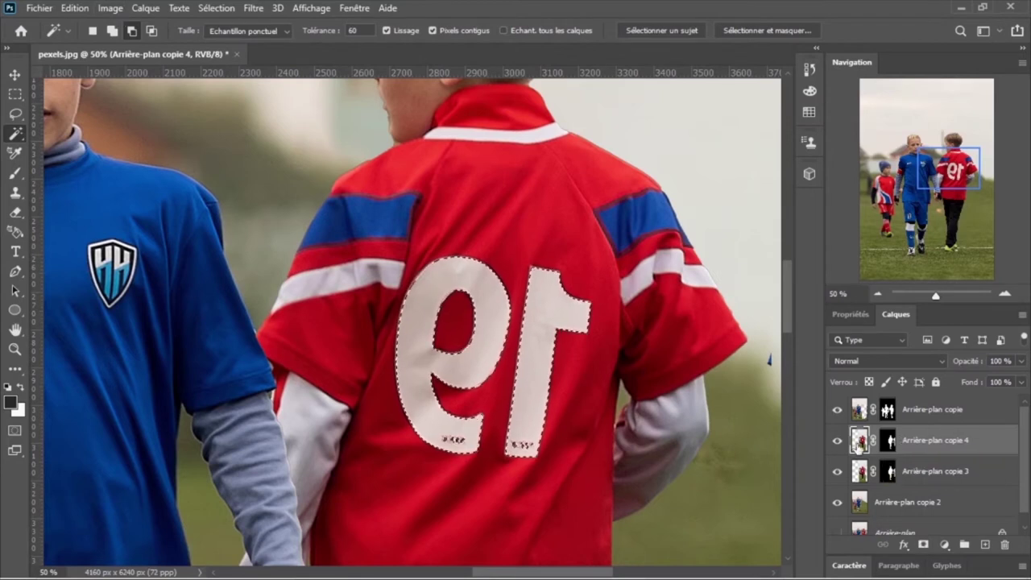
click(923, 547)
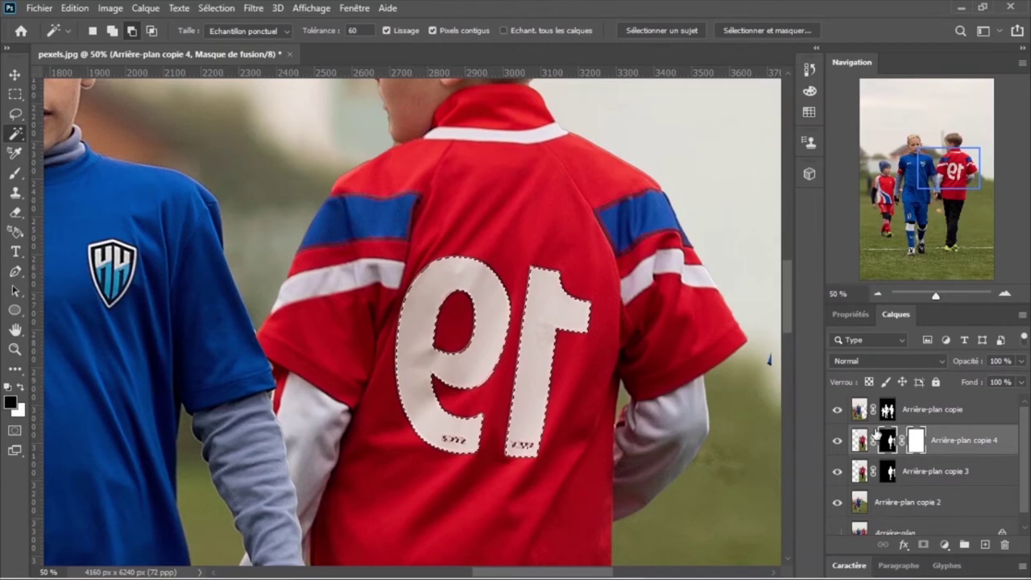
Redo the duplicate's mask and convert the duplicate layer into a smart object
key(ctrl+2)
key(ctrl+z)
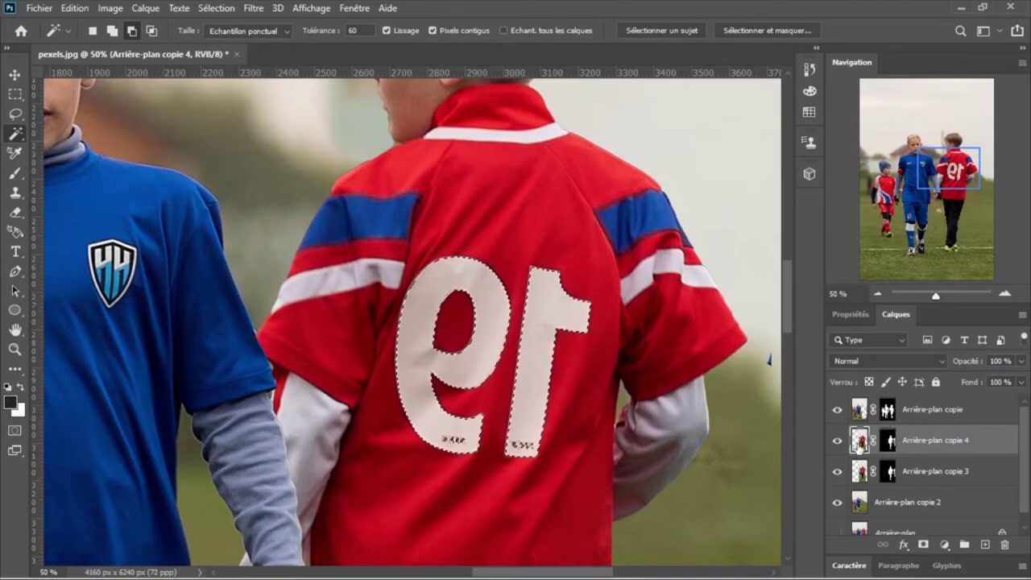
click(923, 547)
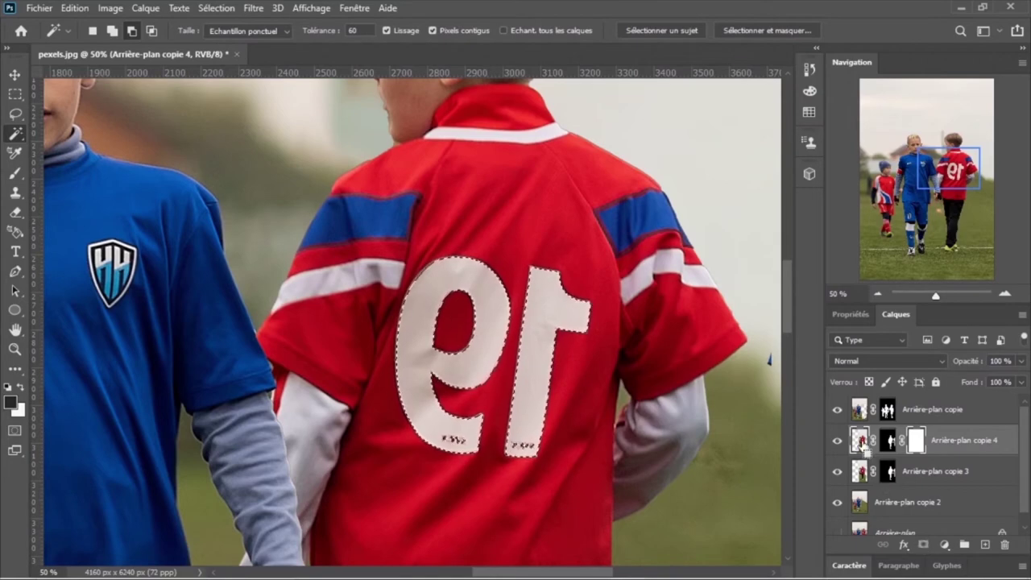
right_click(860, 441)
click(859, 442)
right_click(859, 442)
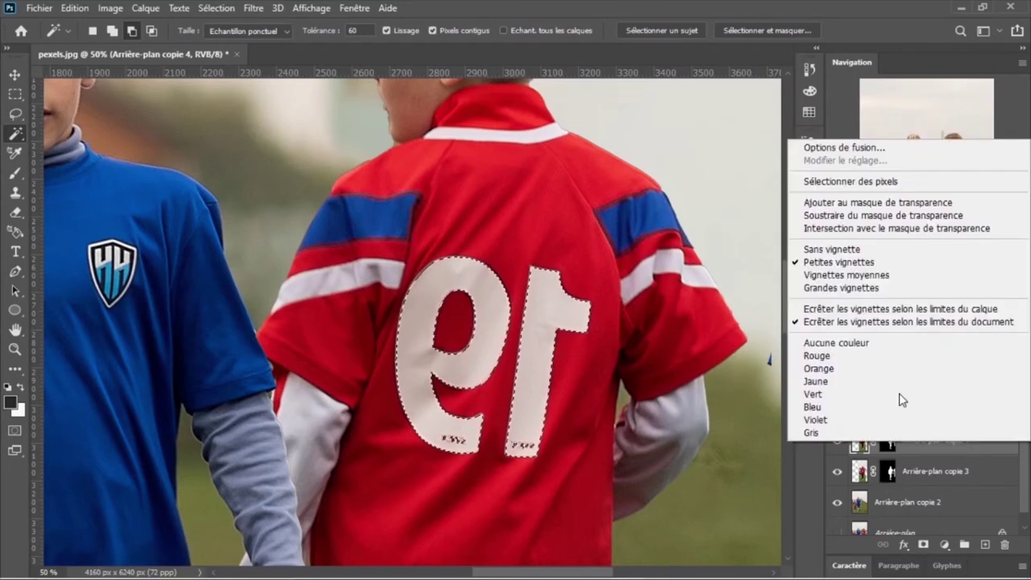
click(765, 485)
right_click(886, 441)
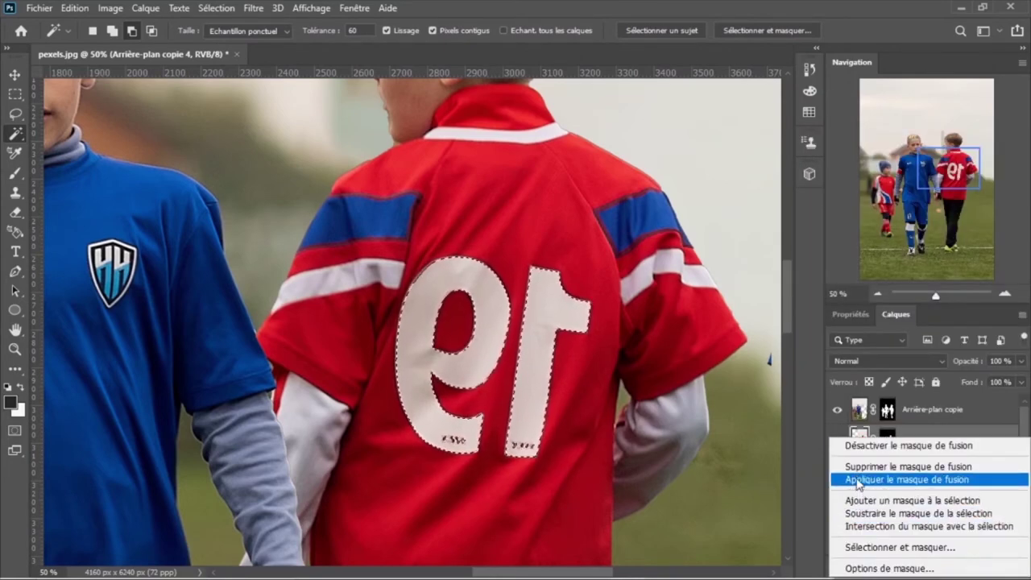
click(765, 493)
right_click(886, 440)
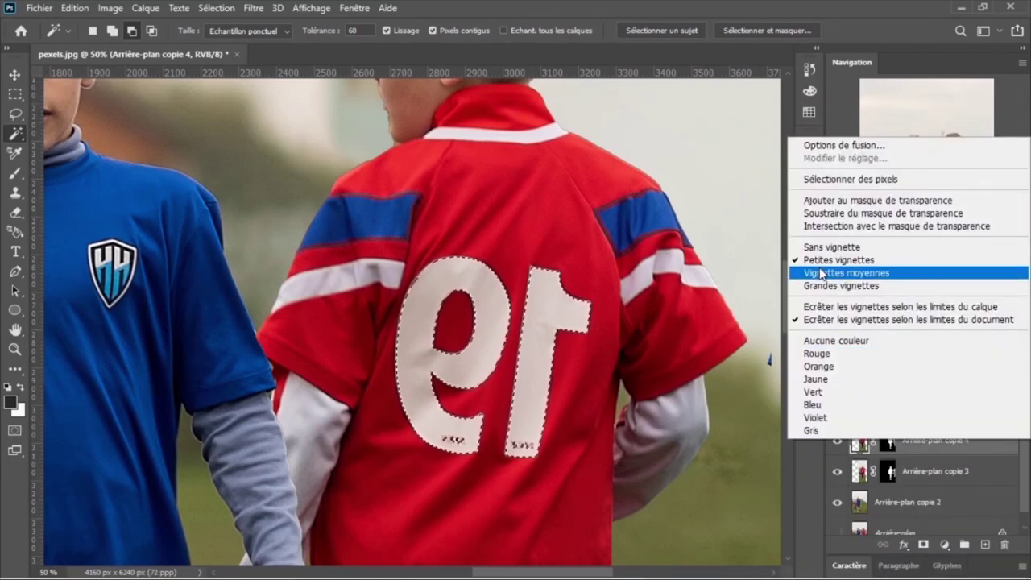
click(740, 414)
right_click(920, 447)
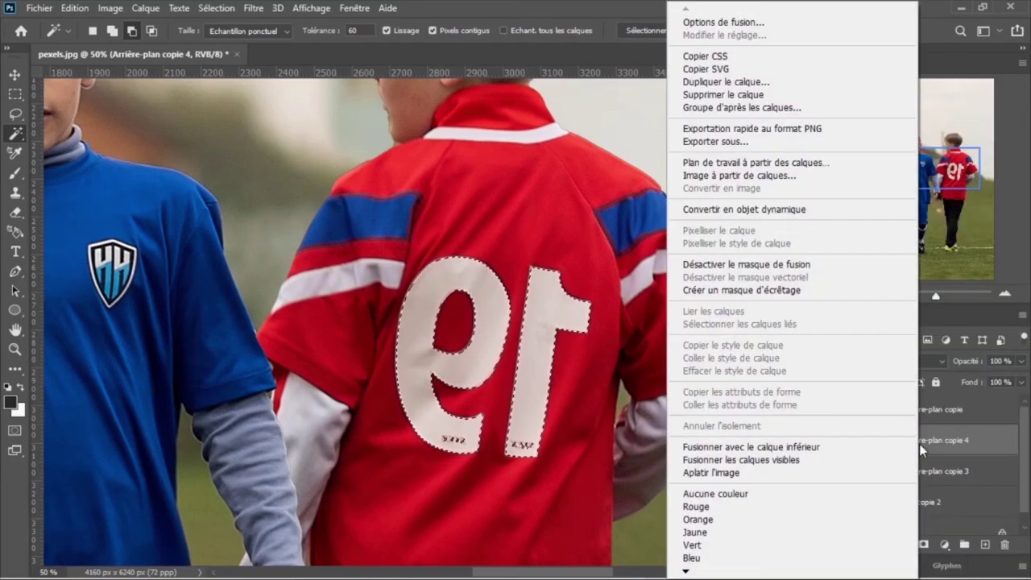
click(726, 211)
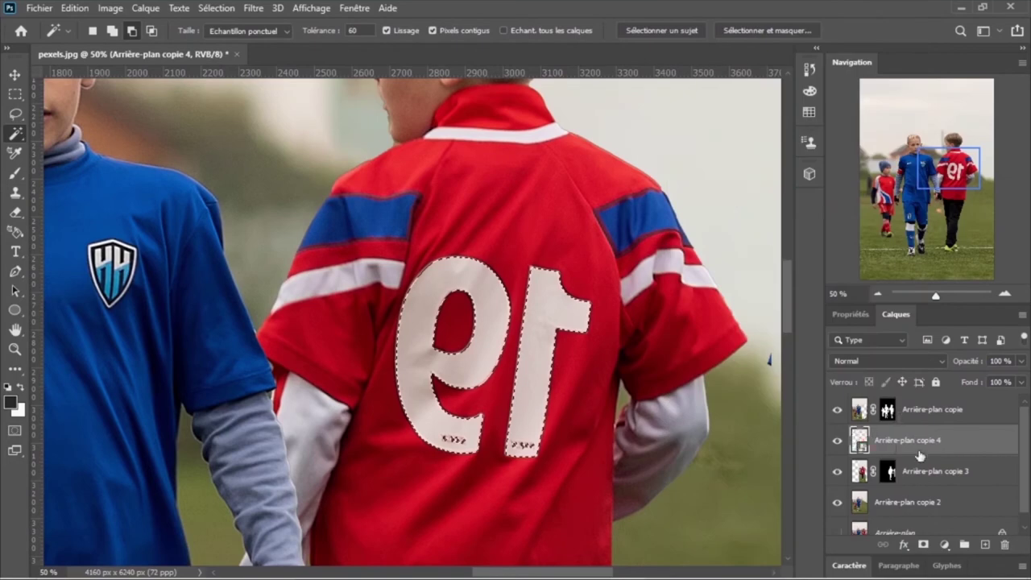
Mask the duplicate to the 19, hide Arrière-plan copie 4, and make Arrière-plan copie 3 active
click(924, 545)
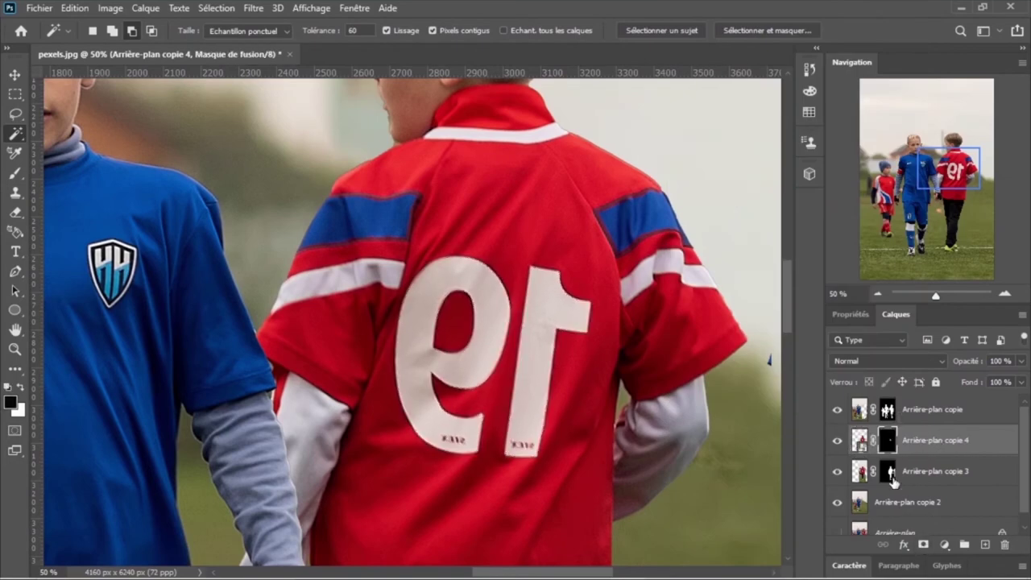
click(837, 475)
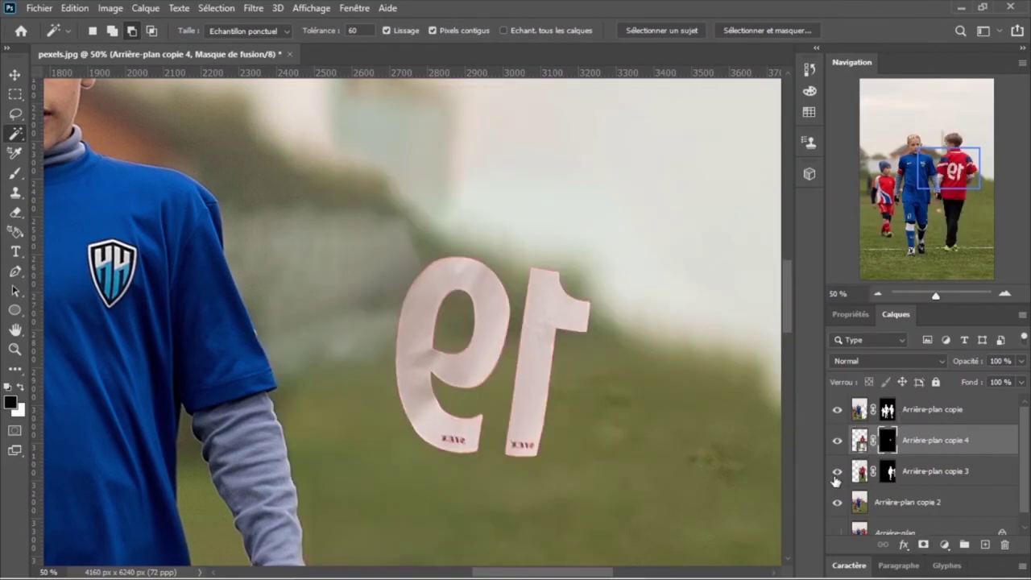
click(837, 474)
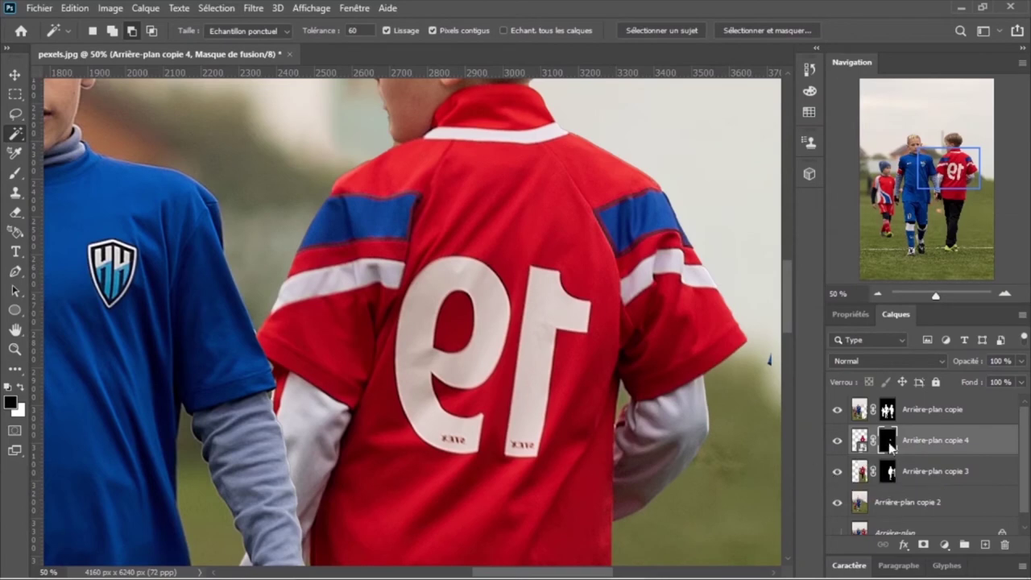
click(837, 440)
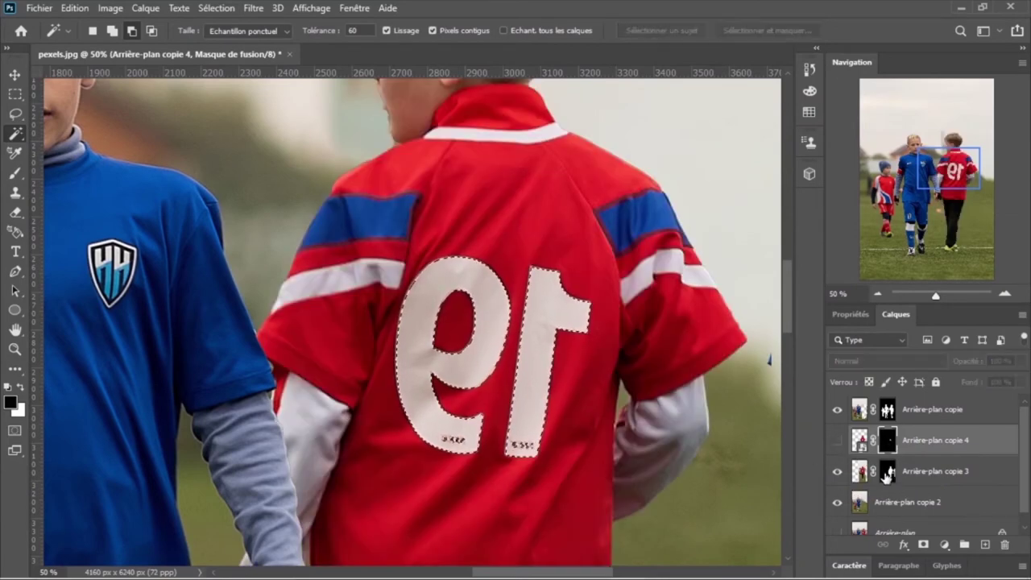
click(922, 475)
right_click(923, 475)
click(995, 472)
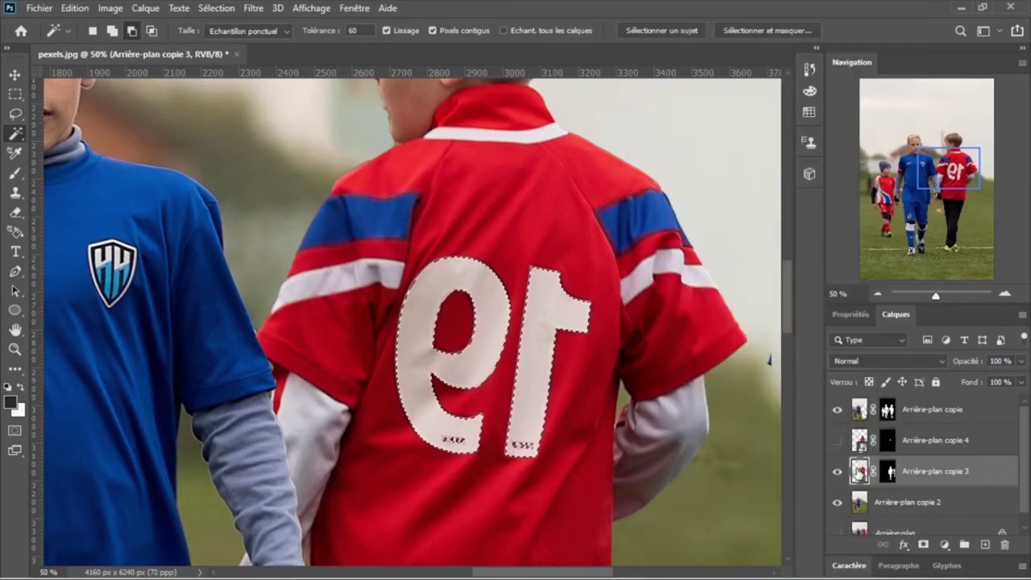
Feather the digit selection by 15 pixels
click(216, 8)
mouse_move(242, 221)
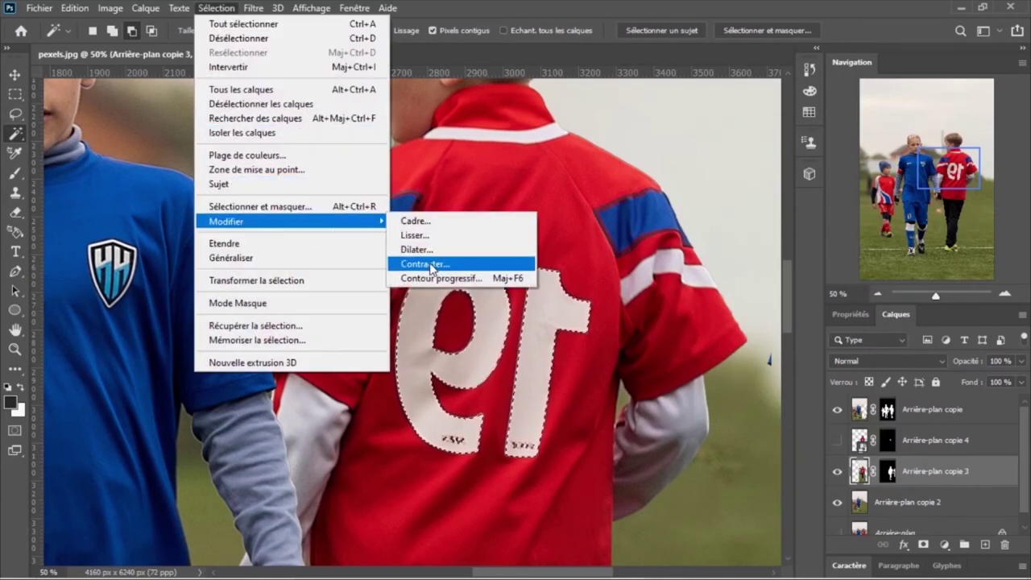
click(439, 278)
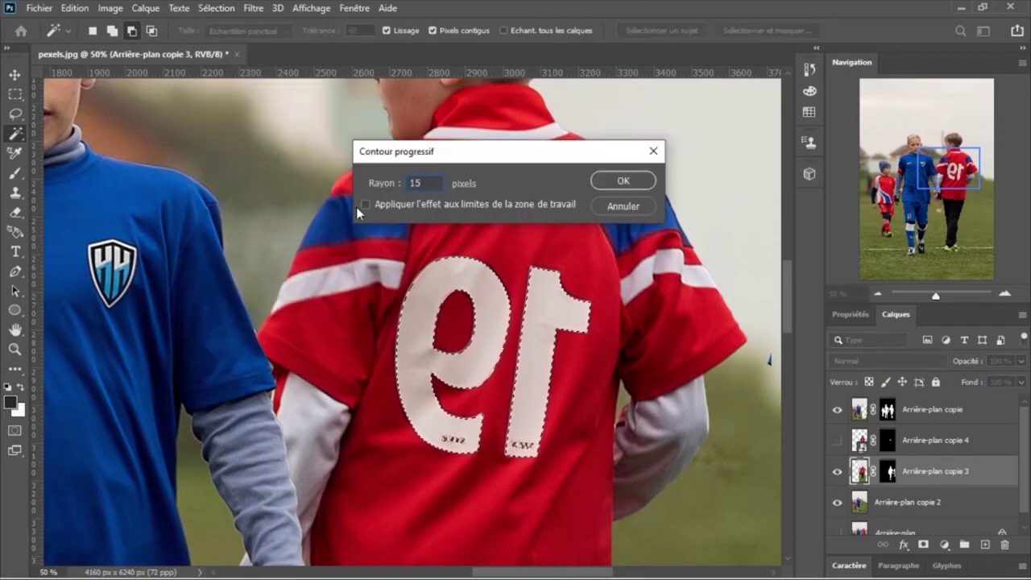
click(621, 182)
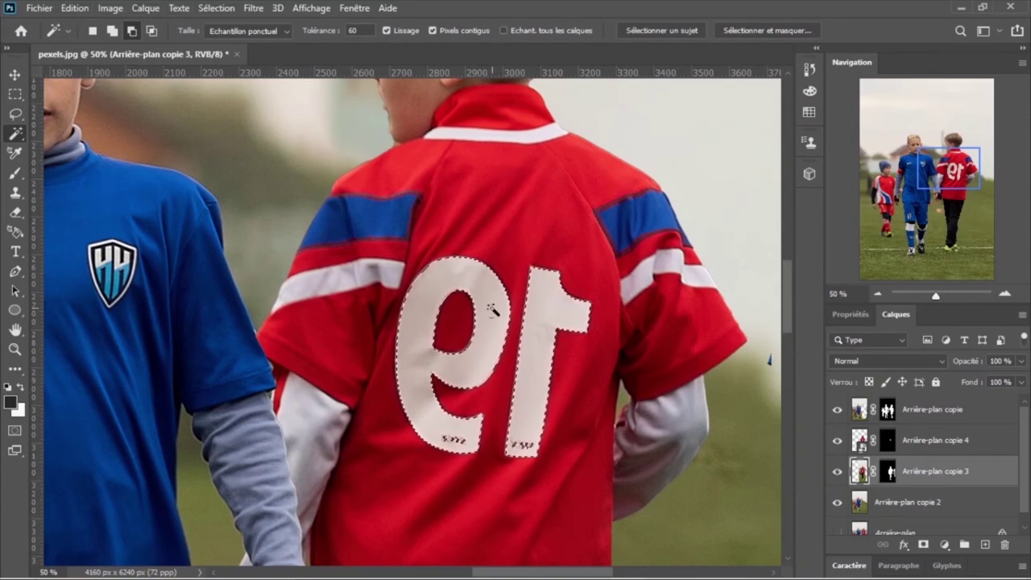
Content-aware fill the selection to replace the 19 with plain red shirt
click(75, 8)
click(127, 242)
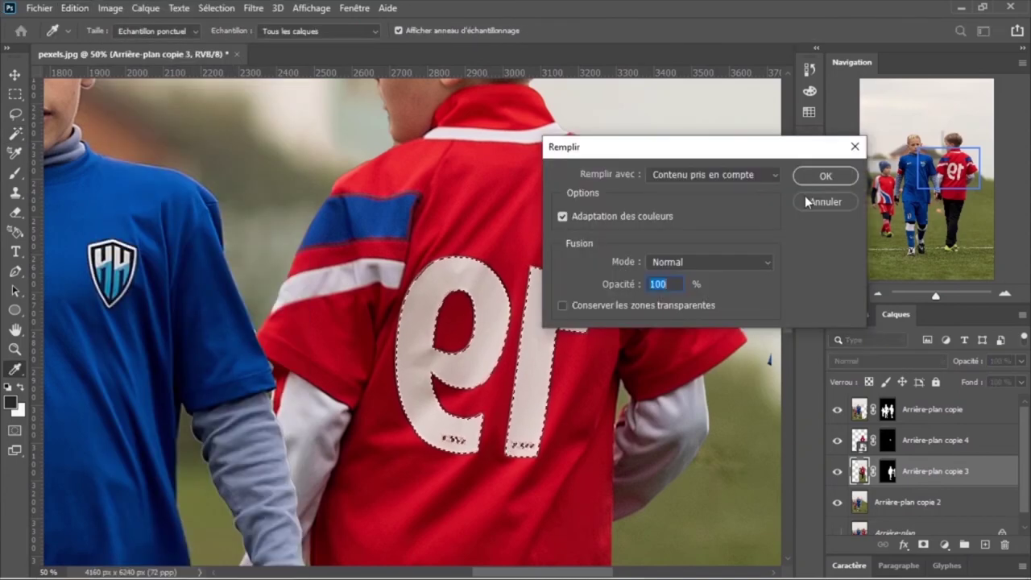
click(823, 175)
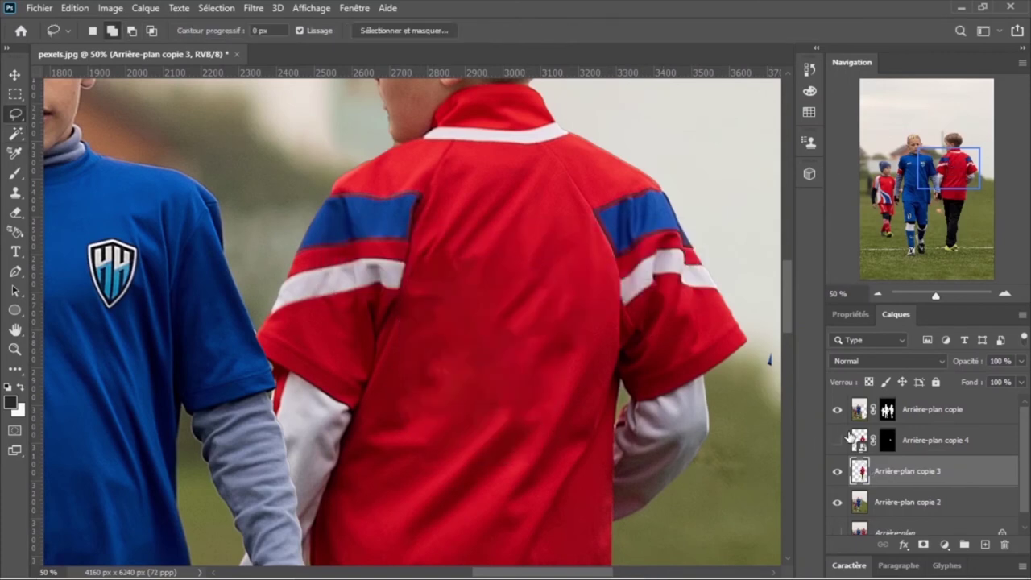
Show the copied-digits layer and flip it horizontally so 19 reads correctly
click(838, 441)
click(837, 441)
click(861, 443)
click(78, 8)
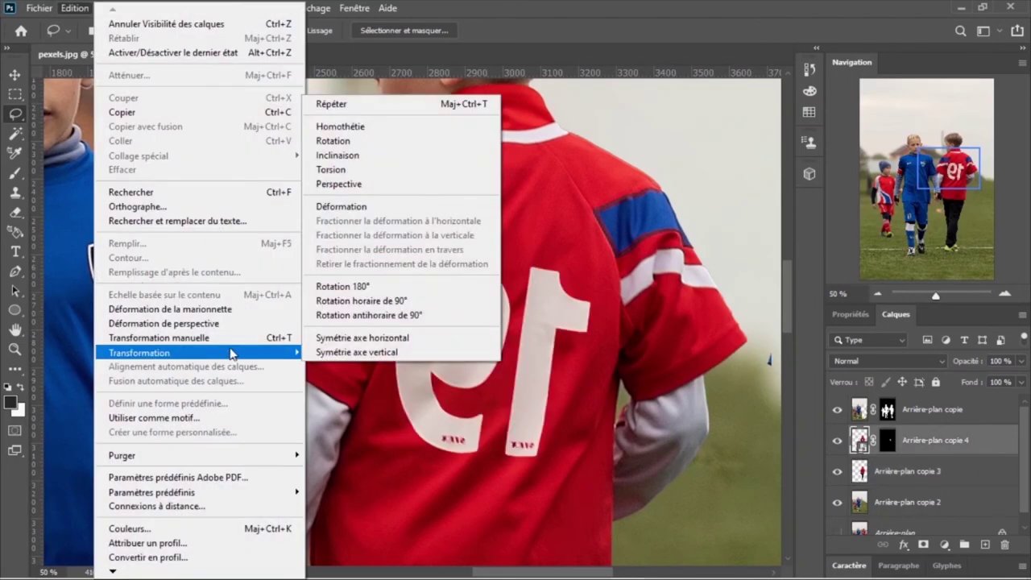
click(362, 395)
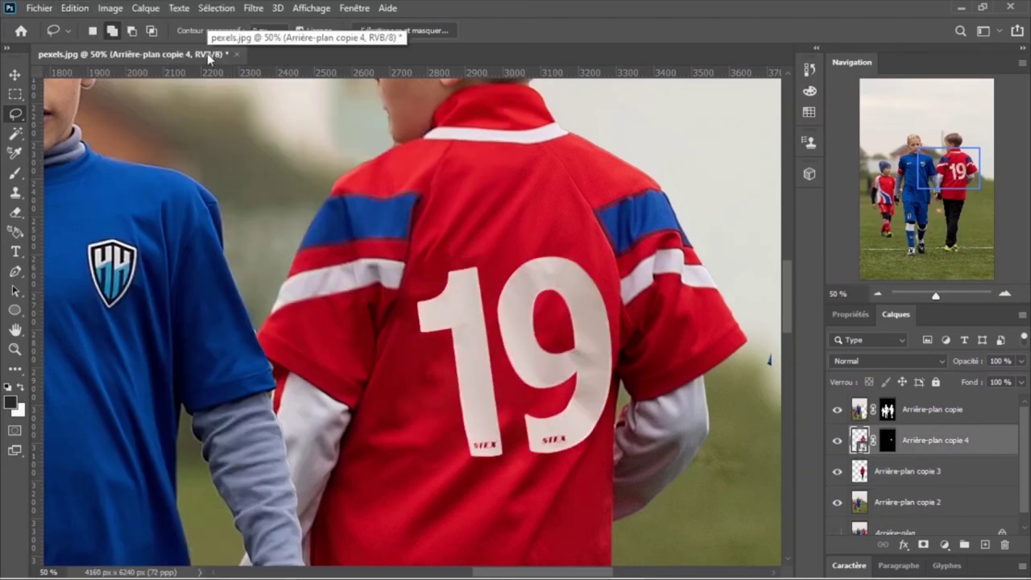
key(ctrl+t)
key(Return)
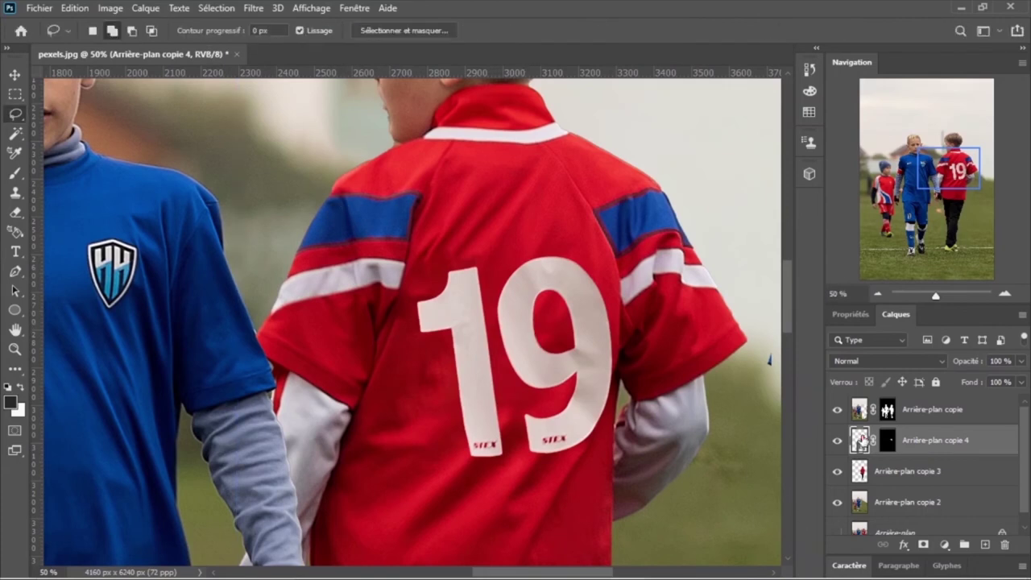
Select the 19 digits' outline and rotate them about 6.6° clockwise
ctrl+click(860, 440)
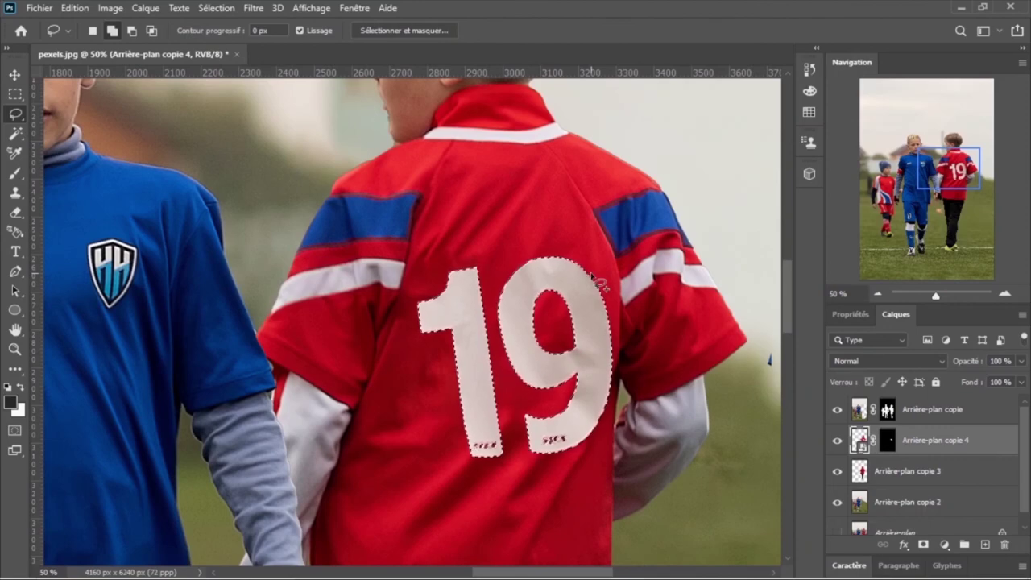
click(13, 75)
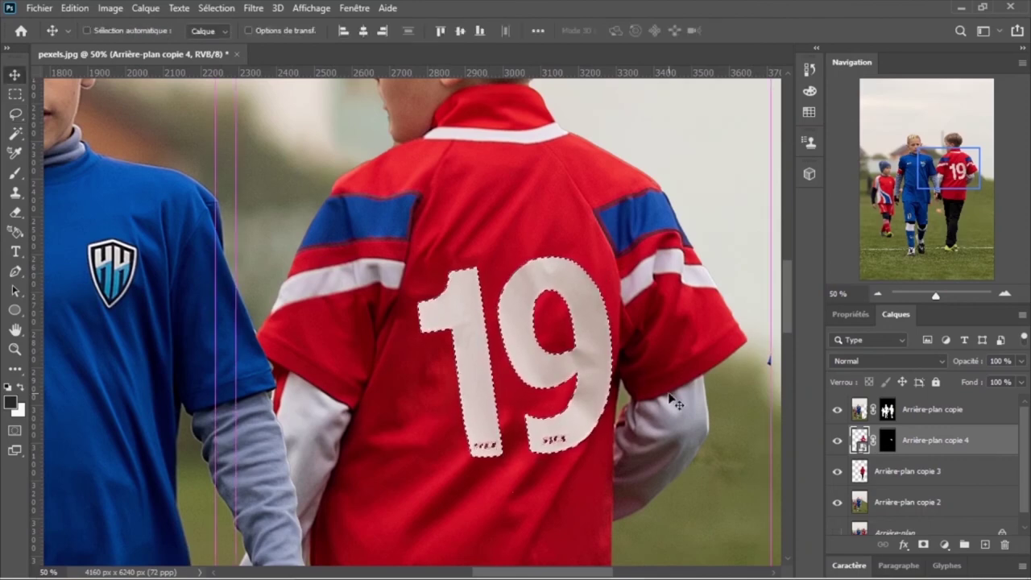
key(ctrl+minus)
key(ctrl+minus)
key(ctrl+t)
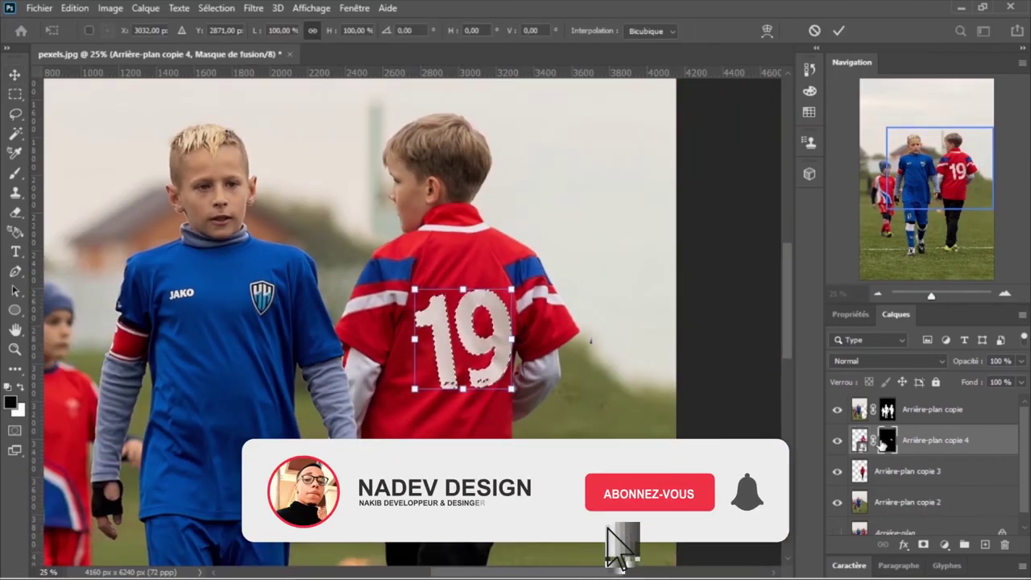
drag(647, 303, 532, 278)
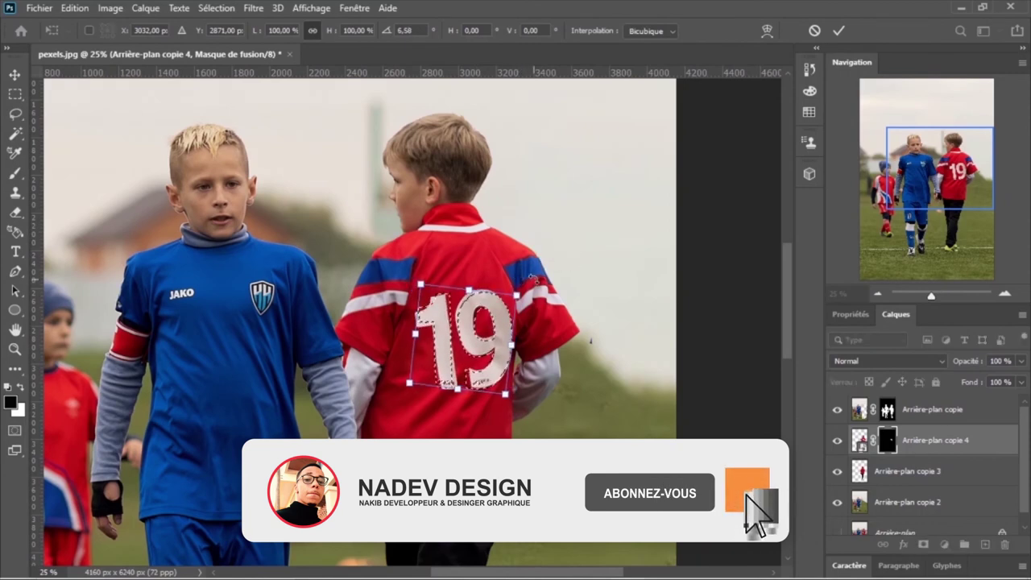
key(Return)
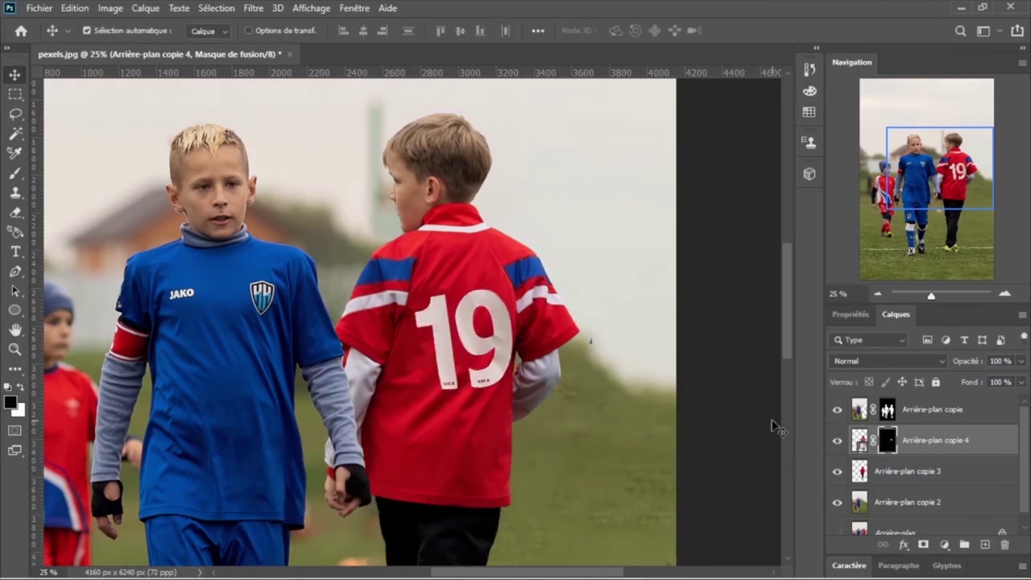
Tilt the 19 to about 8.9° and shift it left onto the shirt's centre
click(859, 445)
key(ctrl+t)
drag(617, 115, 669, 124)
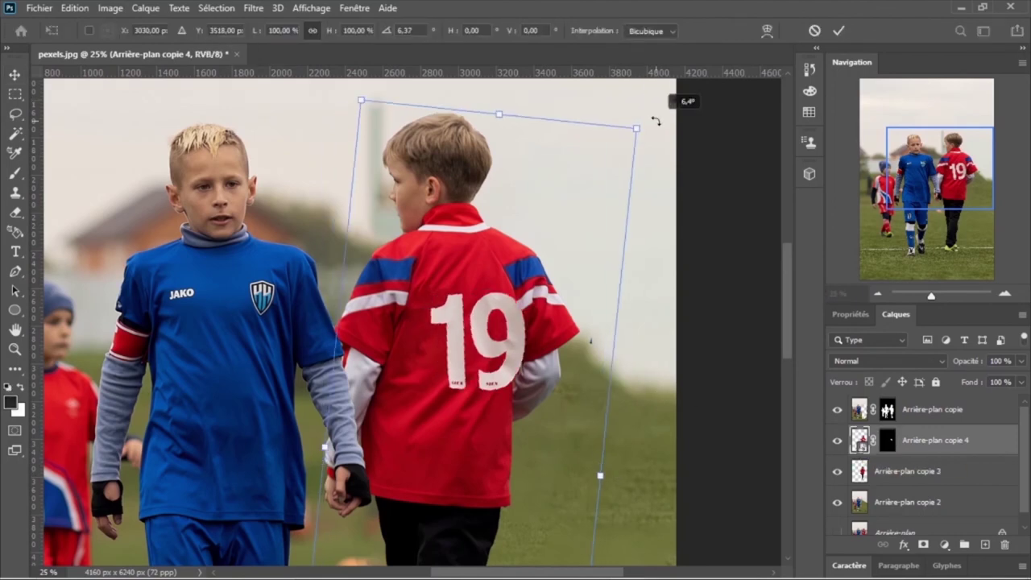
drag(517, 362, 489, 356)
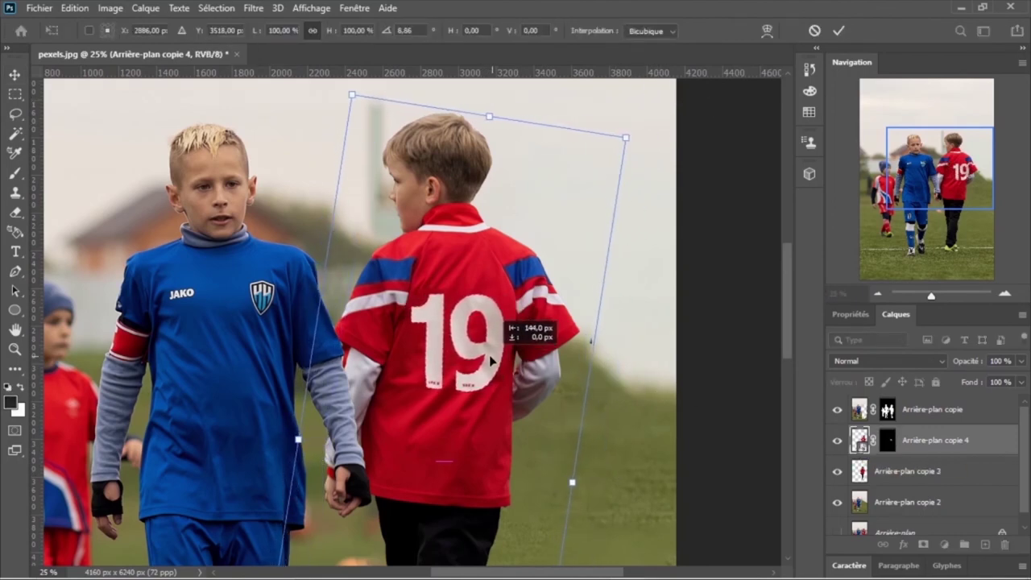
key(Return)
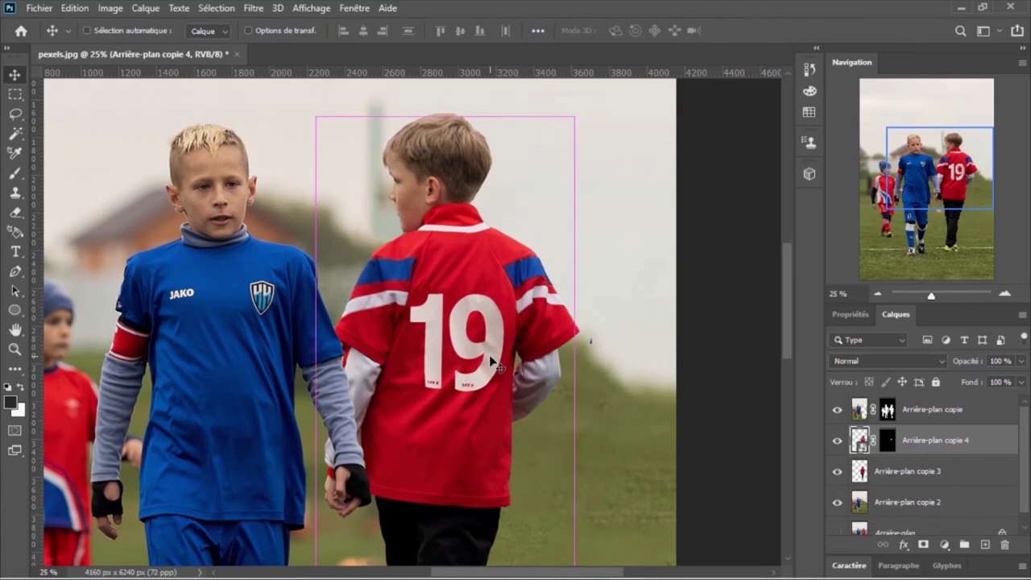
key(ctrl+0)
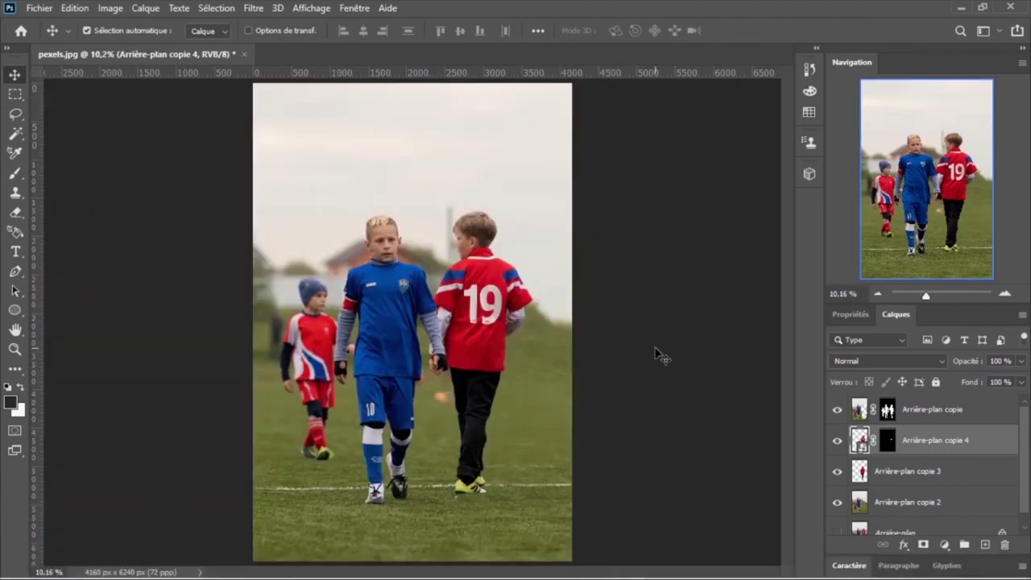
Zoom onto the red jersey, pick the Eraser, and toggle layers to check the digits
key(ctrl+plus)
key(ctrl+plus)
key(ctrl+plus)
key(ctrl+plus)
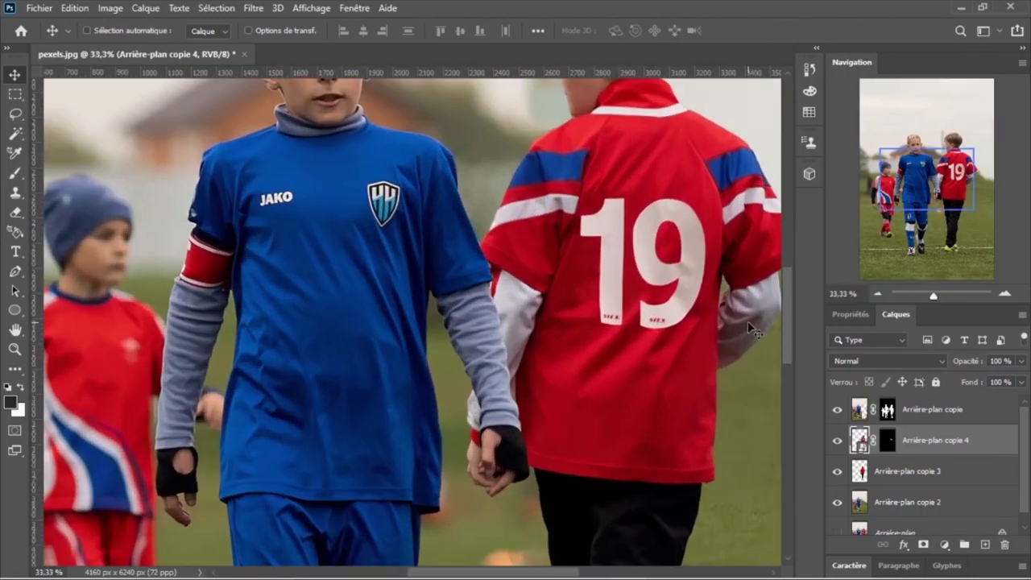
key(ctrl+plus)
mouse_move(918, 181)
mouse_down()
mouse_move(821, 153)
mouse_move(962, 171)
mouse_up()
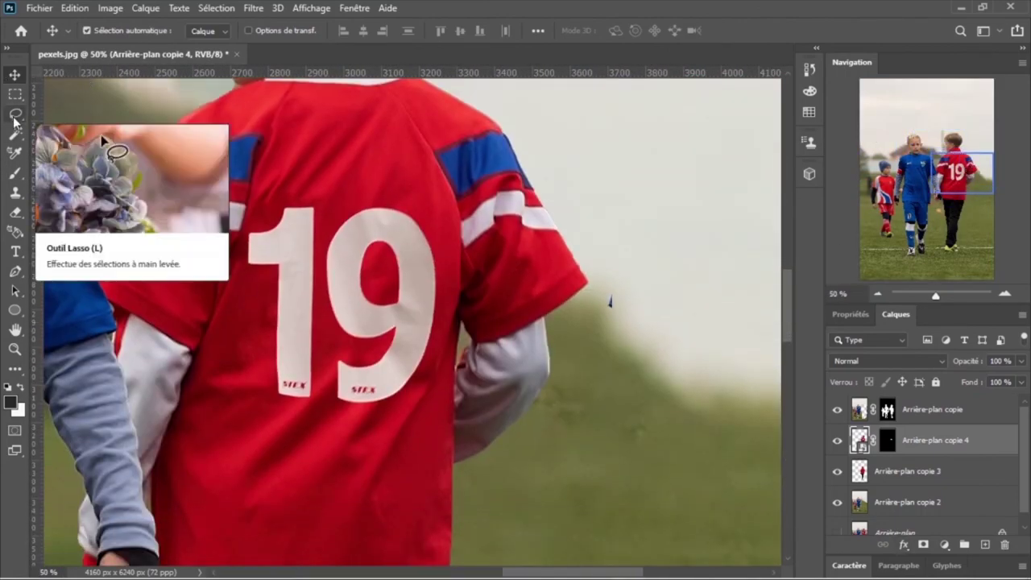
click(14, 172)
click(15, 212)
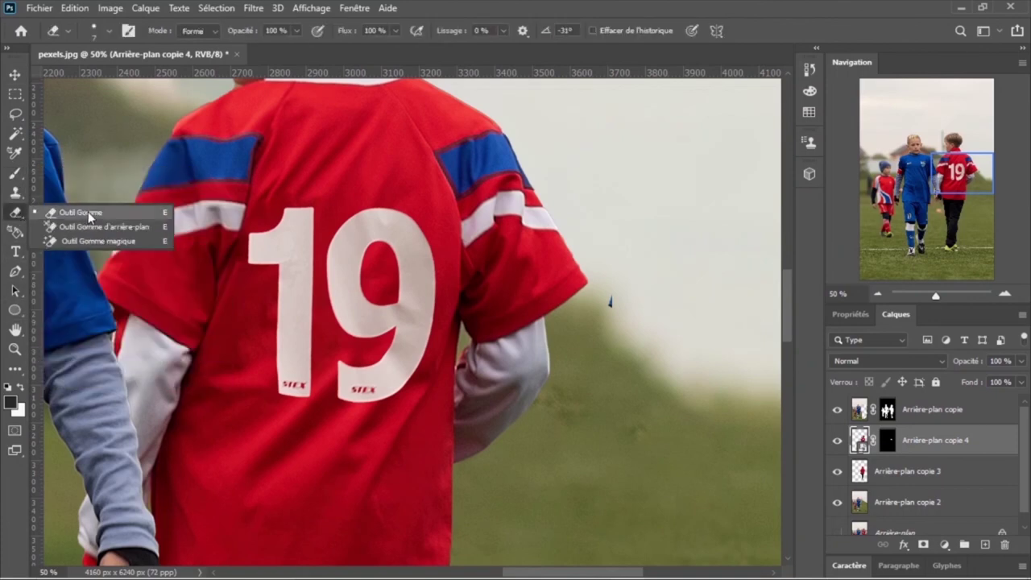
click(73, 212)
click(836, 440)
click(836, 471)
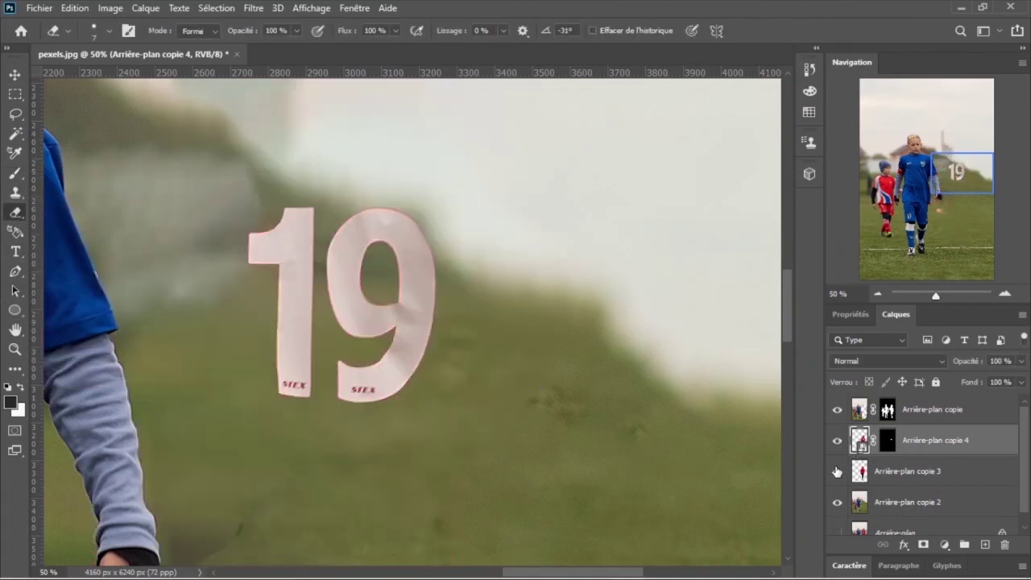
Select Arrière-plan copie 3 and drag the red-jersey boy left beside the blue boy
click(907, 471)
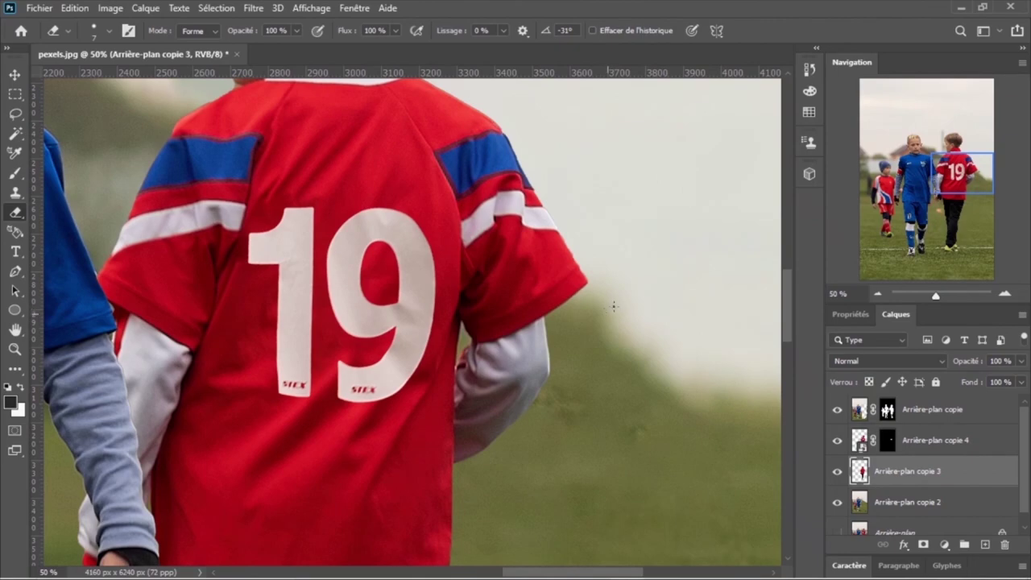
click(14, 75)
mouse_move(943, 183)
mouse_down()
mouse_move(951, 241)
mouse_move(952, 185)
mouse_move(913, 161)
mouse_move(906, 234)
mouse_move(934, 262)
mouse_move(954, 173)
mouse_move(860, 142)
mouse_move(870, 183)
mouse_up()
key(ctrl+minus)
key(ctrl+minus)
key(ctrl+minus)
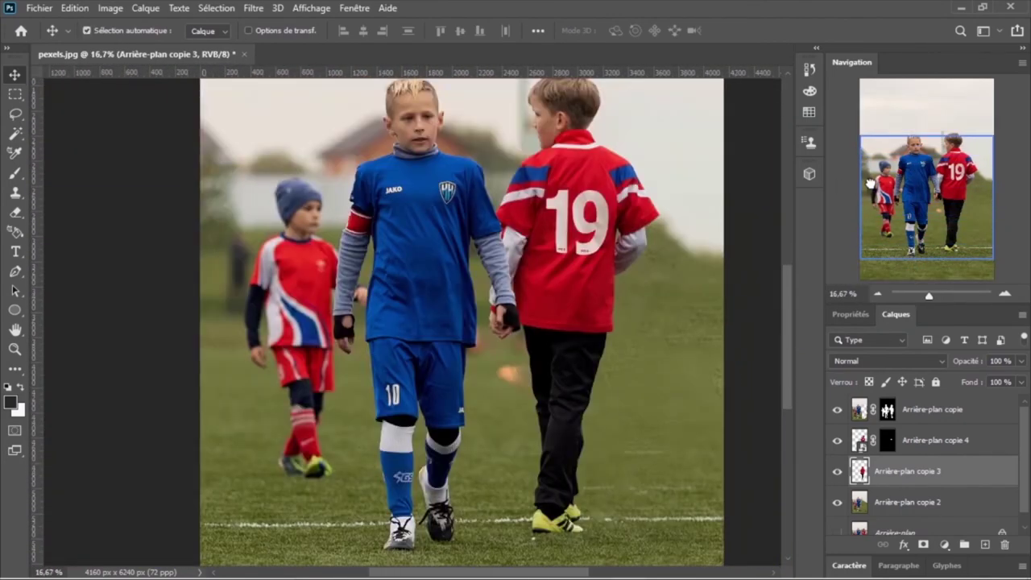
mouse_move(577, 233)
mouse_down()
mouse_move(322, 250)
mouse_move(578, 239)
mouse_up()
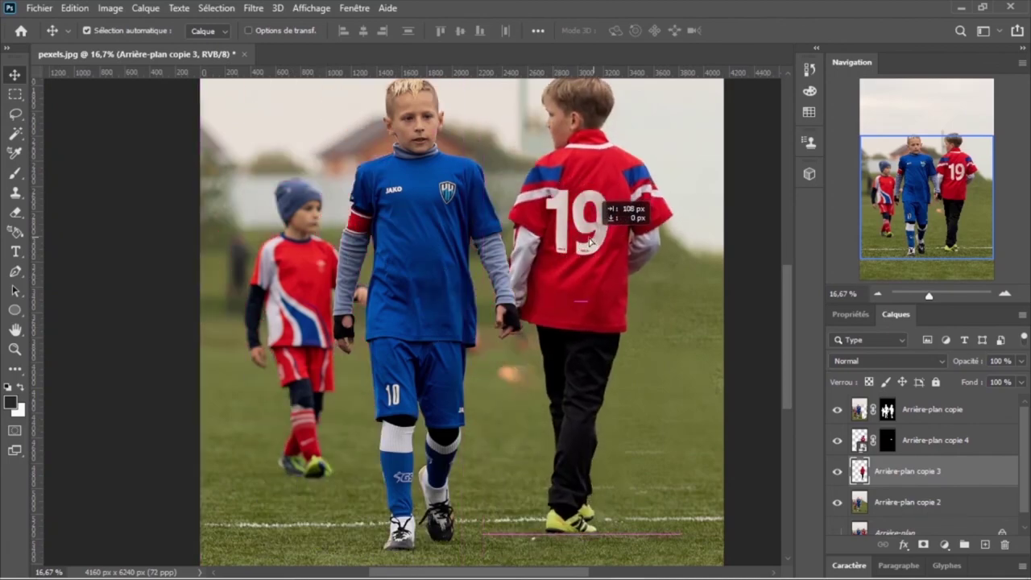